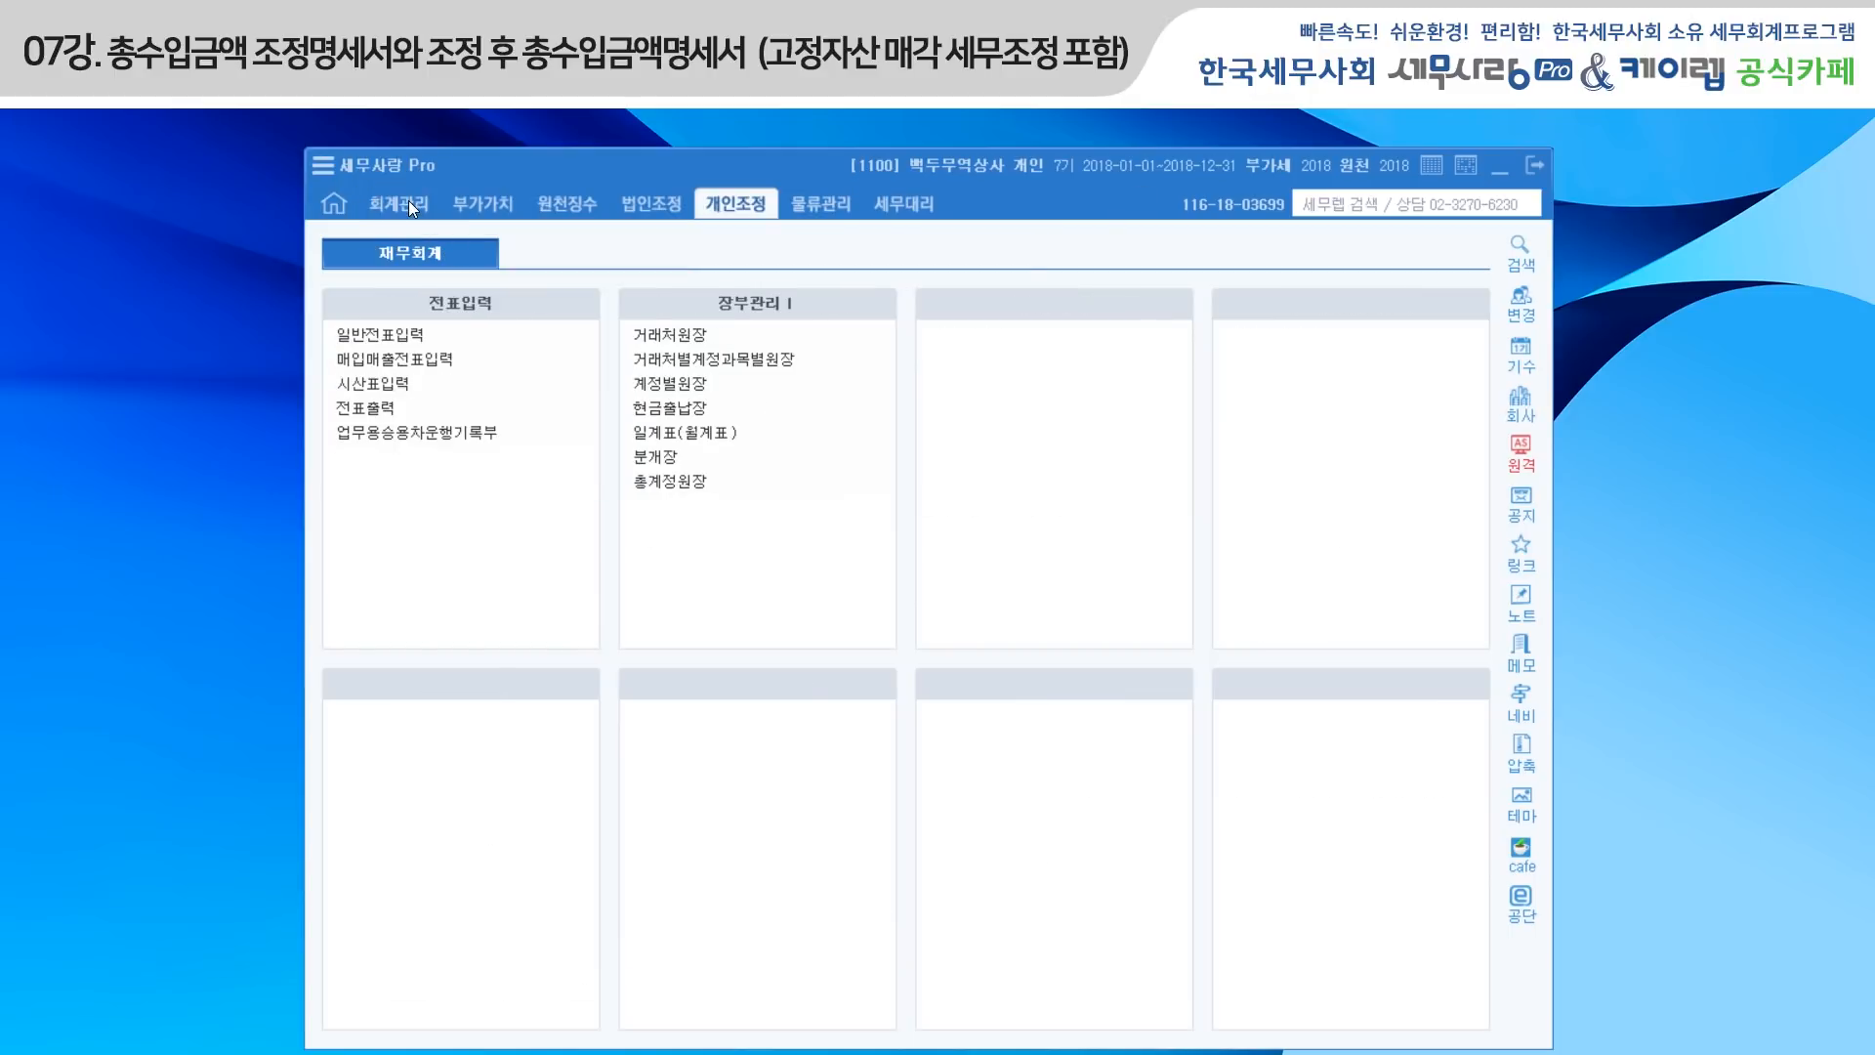
# Open the 손익계산서 through December 2018 and examine the 상품매출, 제품매출 and 이자수익 amounts.
pyautogui.click(408, 201)
pyautogui.click(1286, 436)
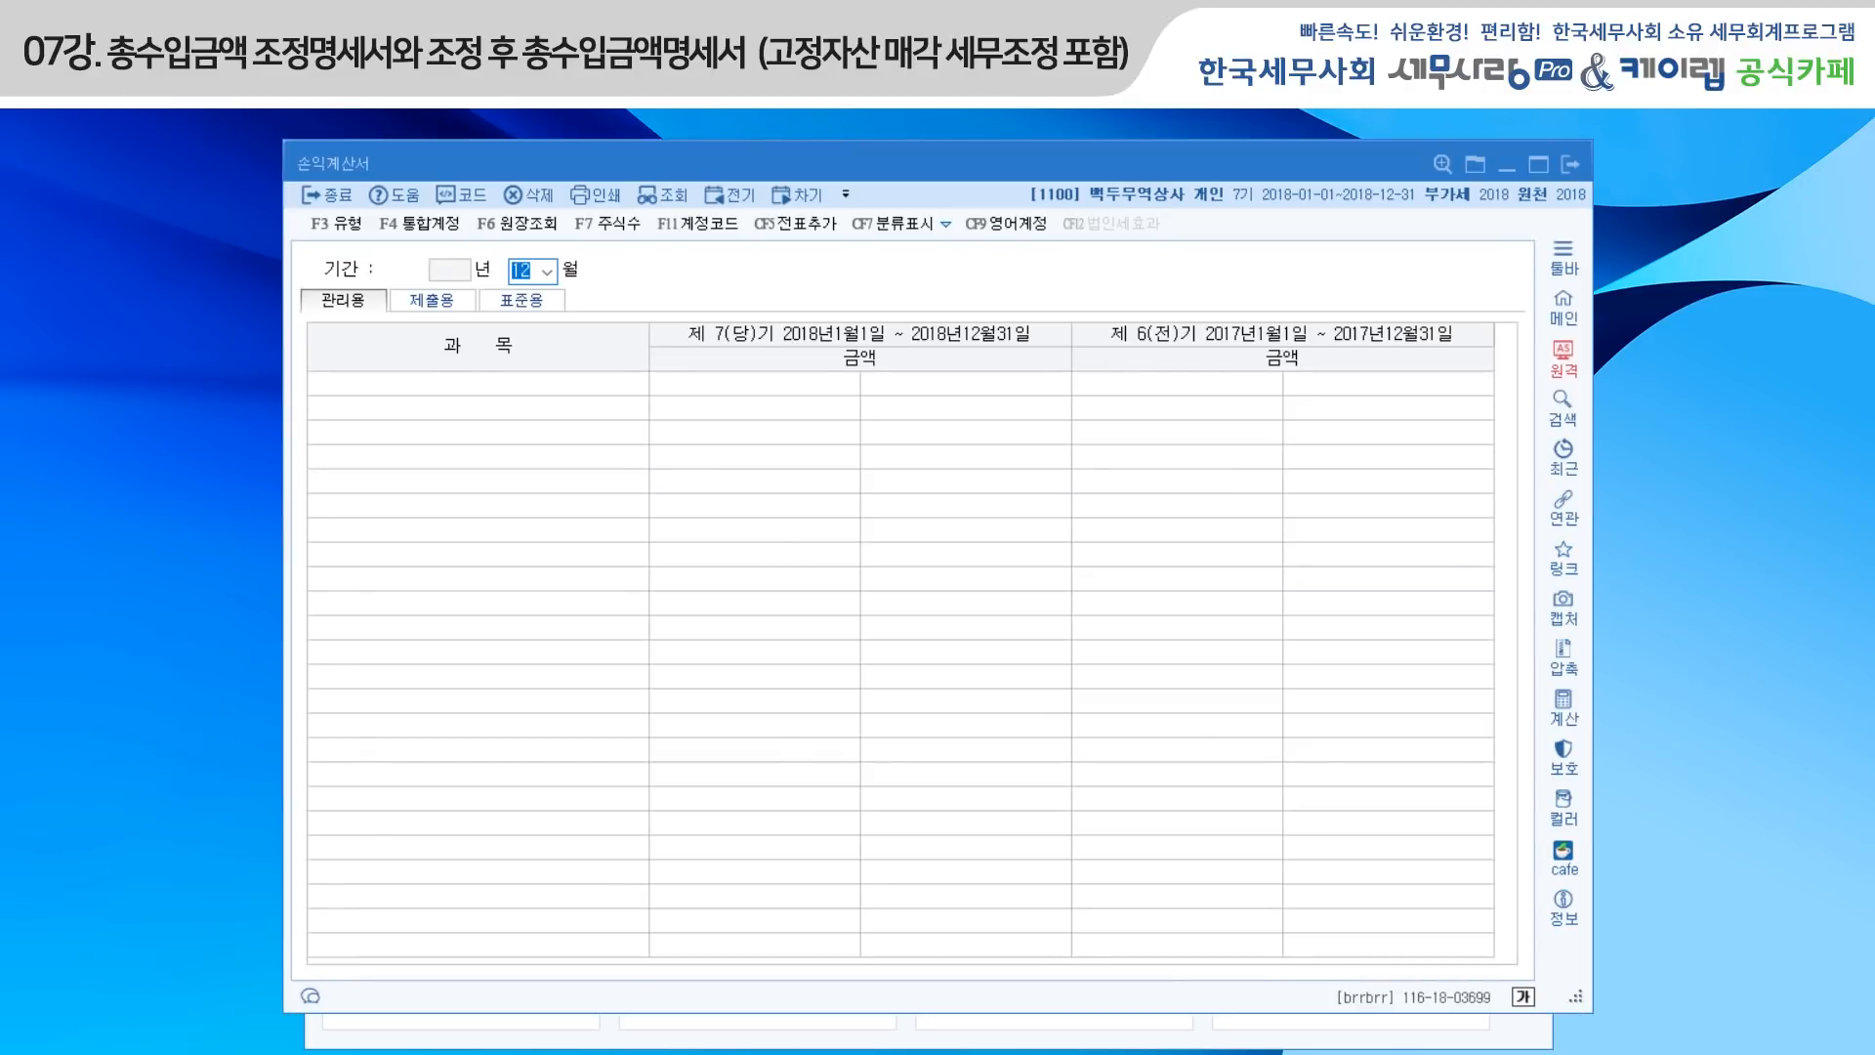
pyautogui.moveTo(994, 173); pyautogui.dragTo(984, 179)
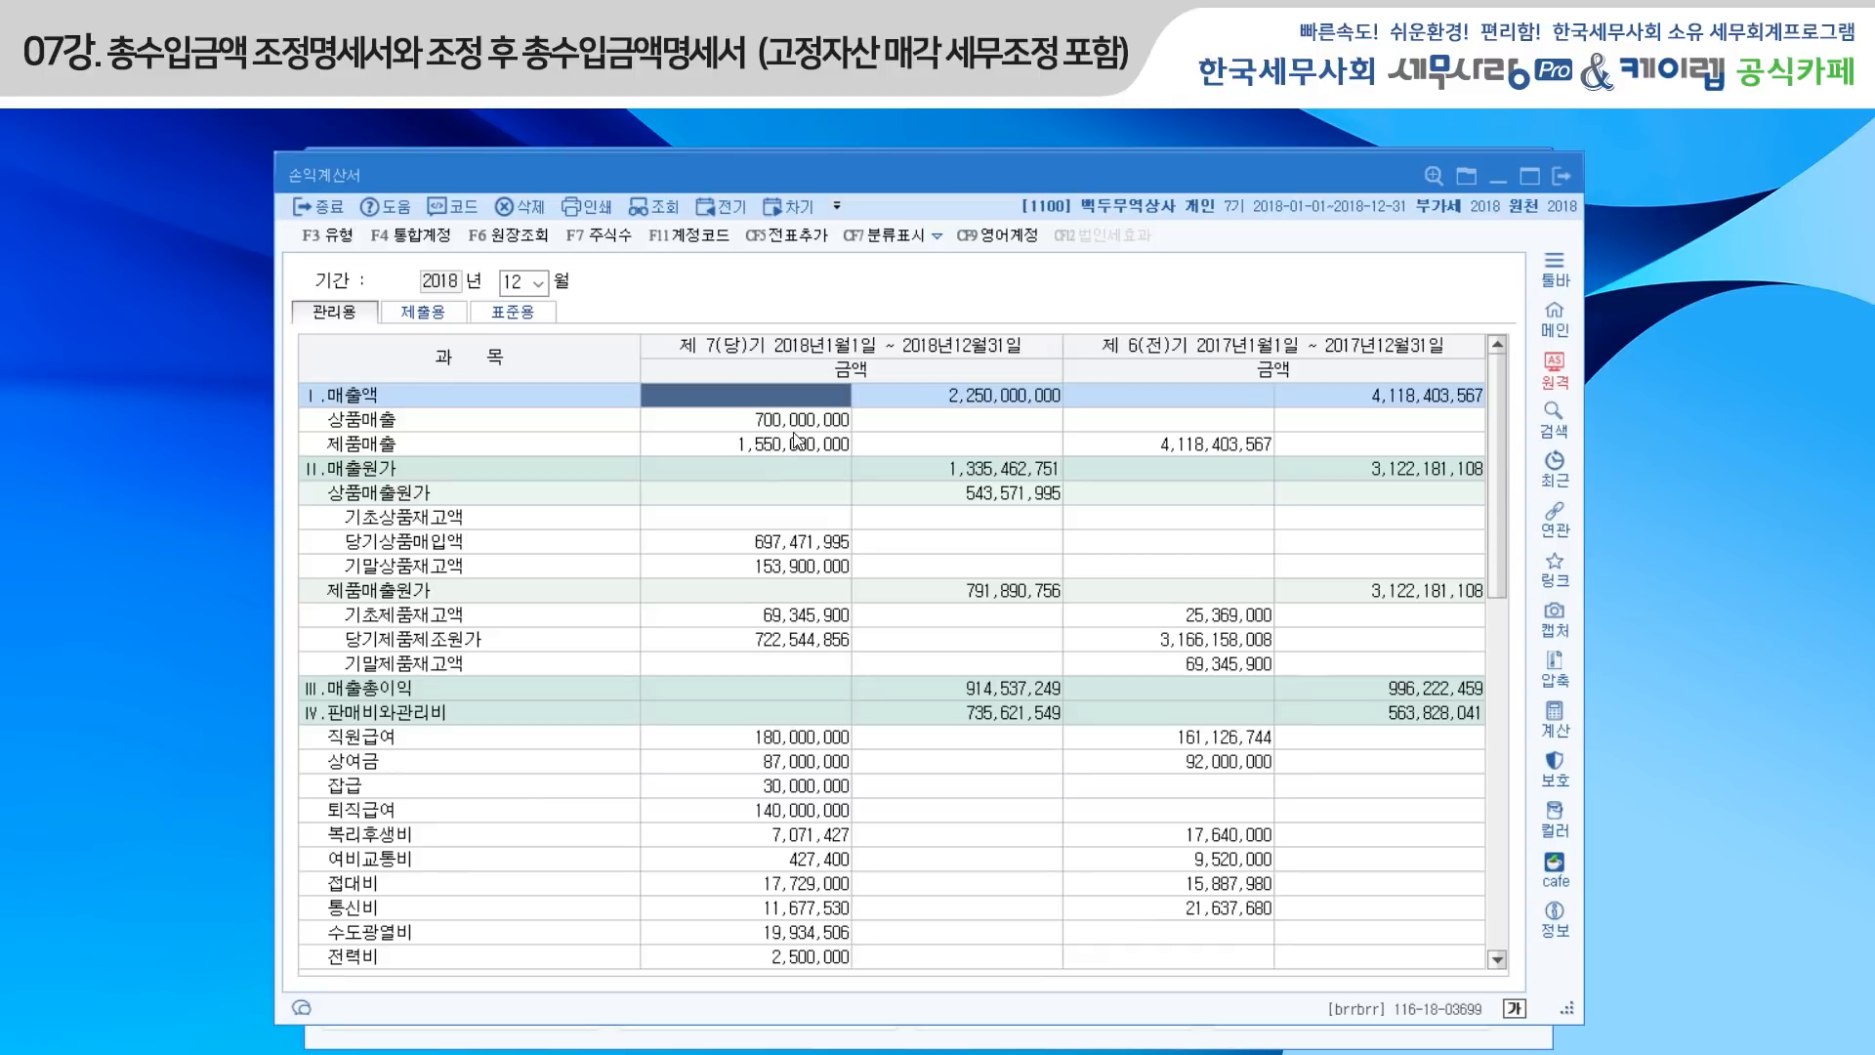
pyautogui.press('Down')
pyautogui.press('Down')
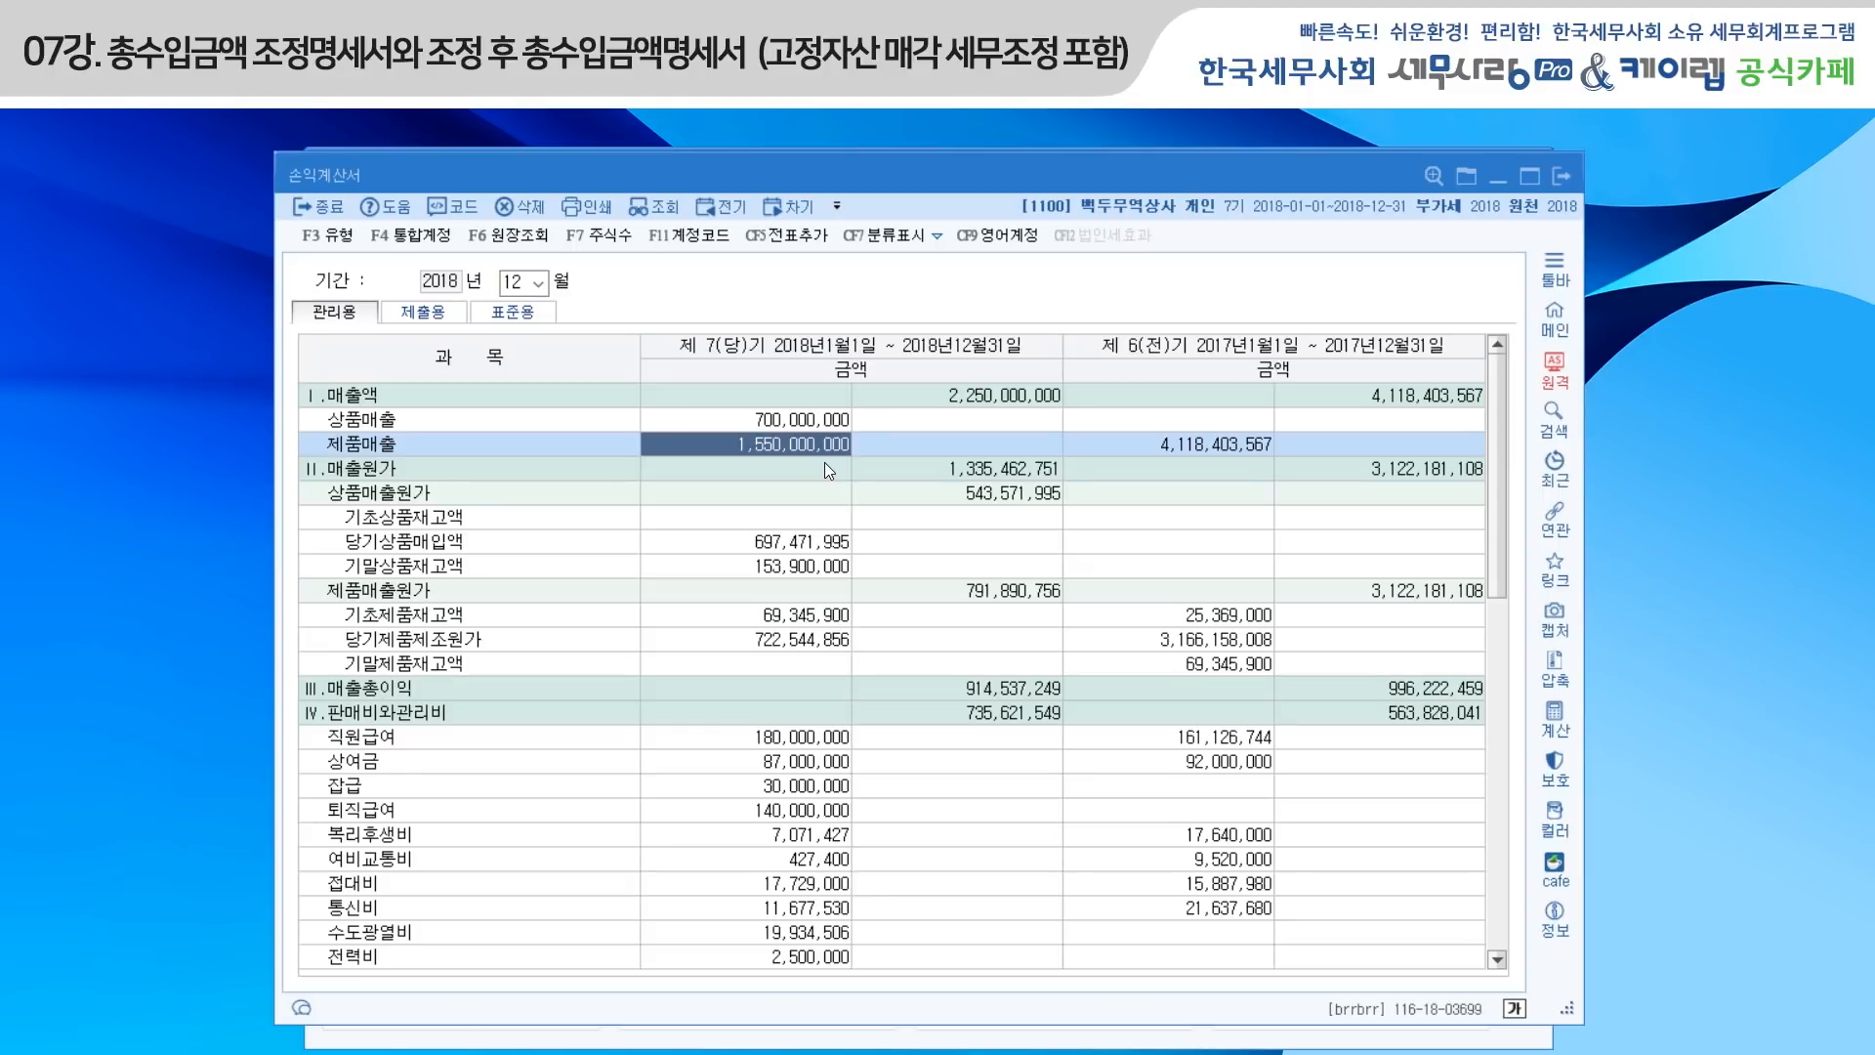
pyautogui.scroll(-11, 825, 461)
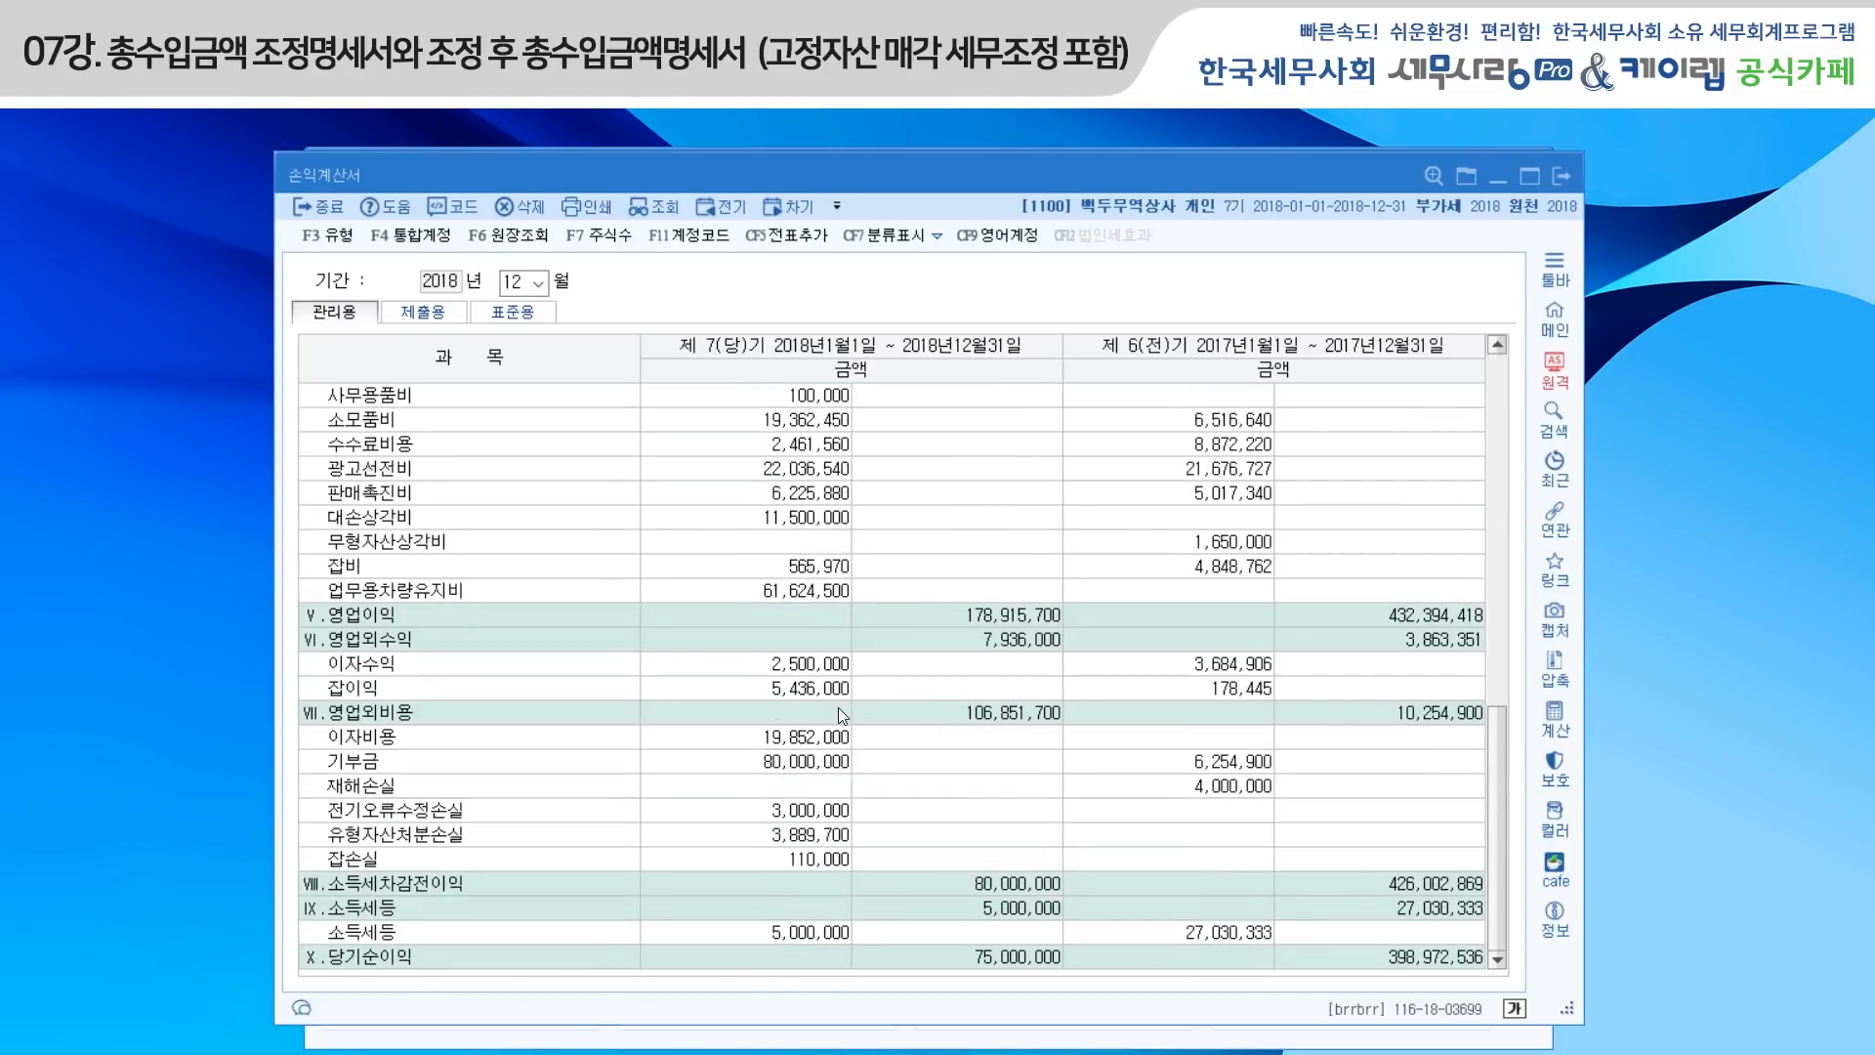
pyautogui.click(803, 674)
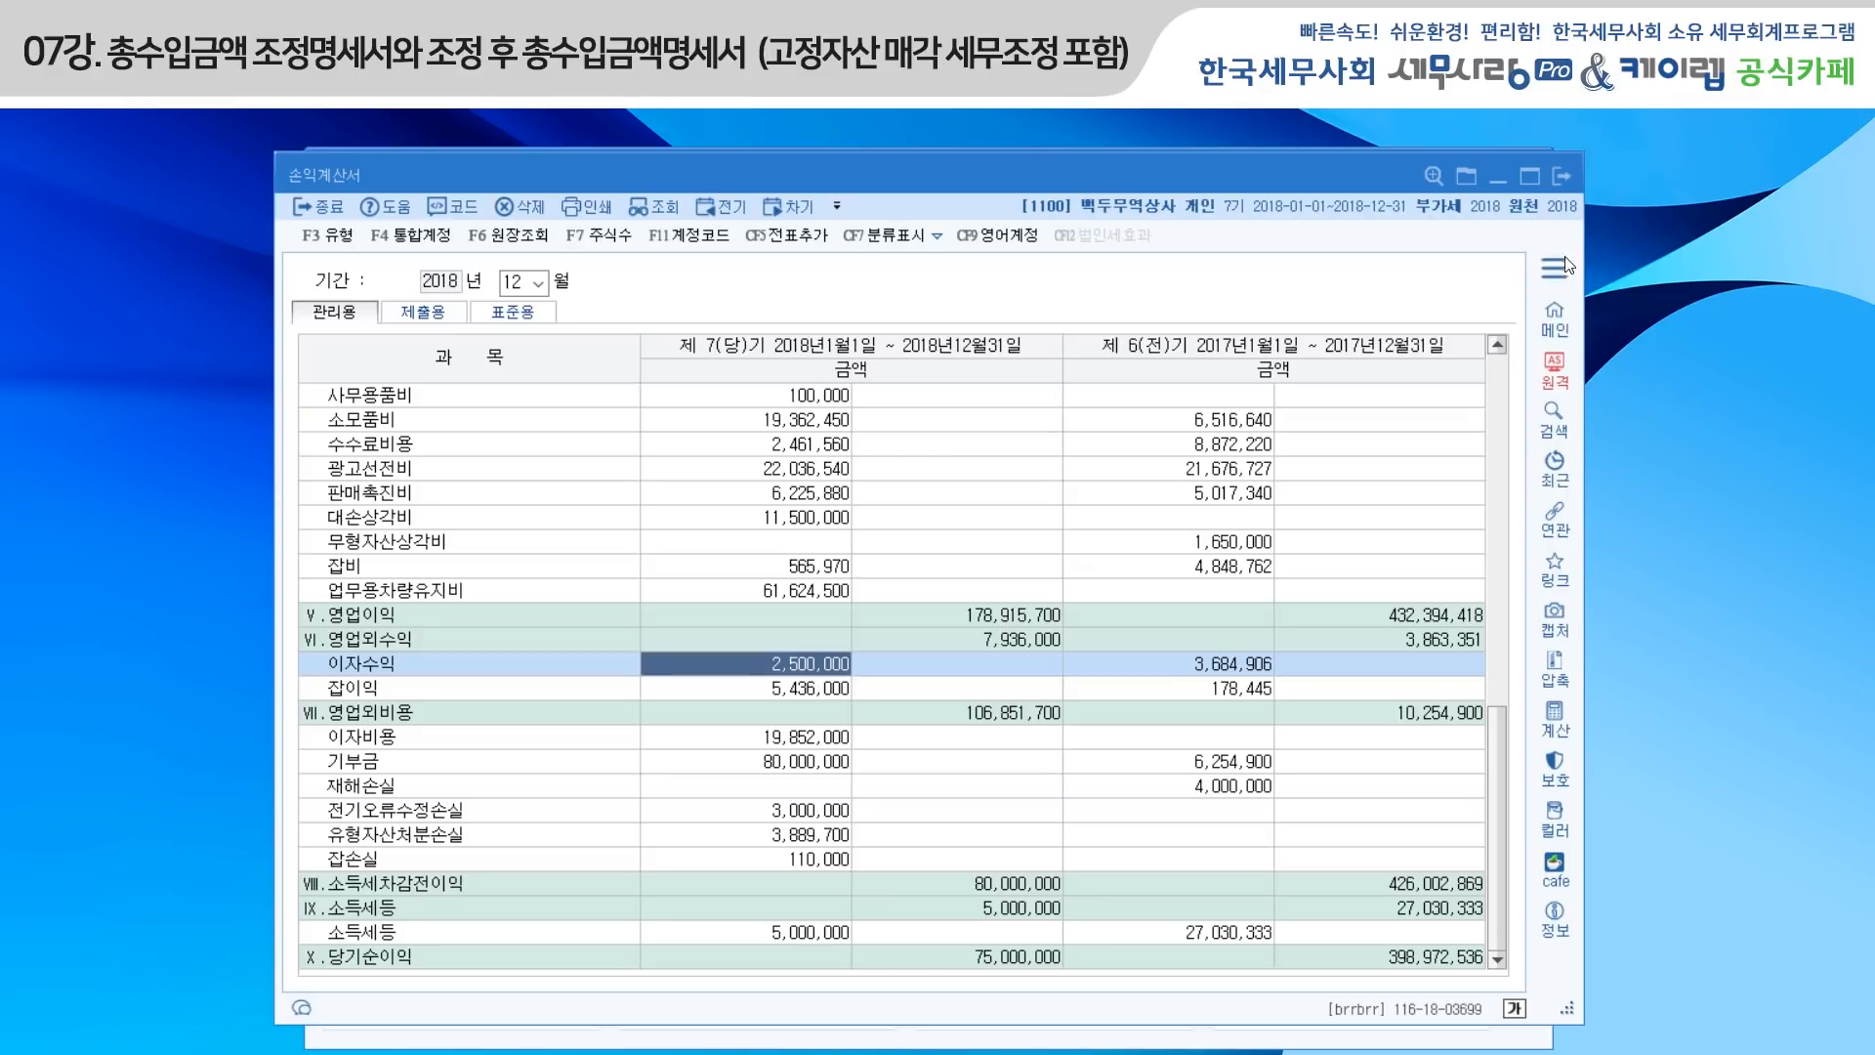
pyautogui.click(1555, 176)
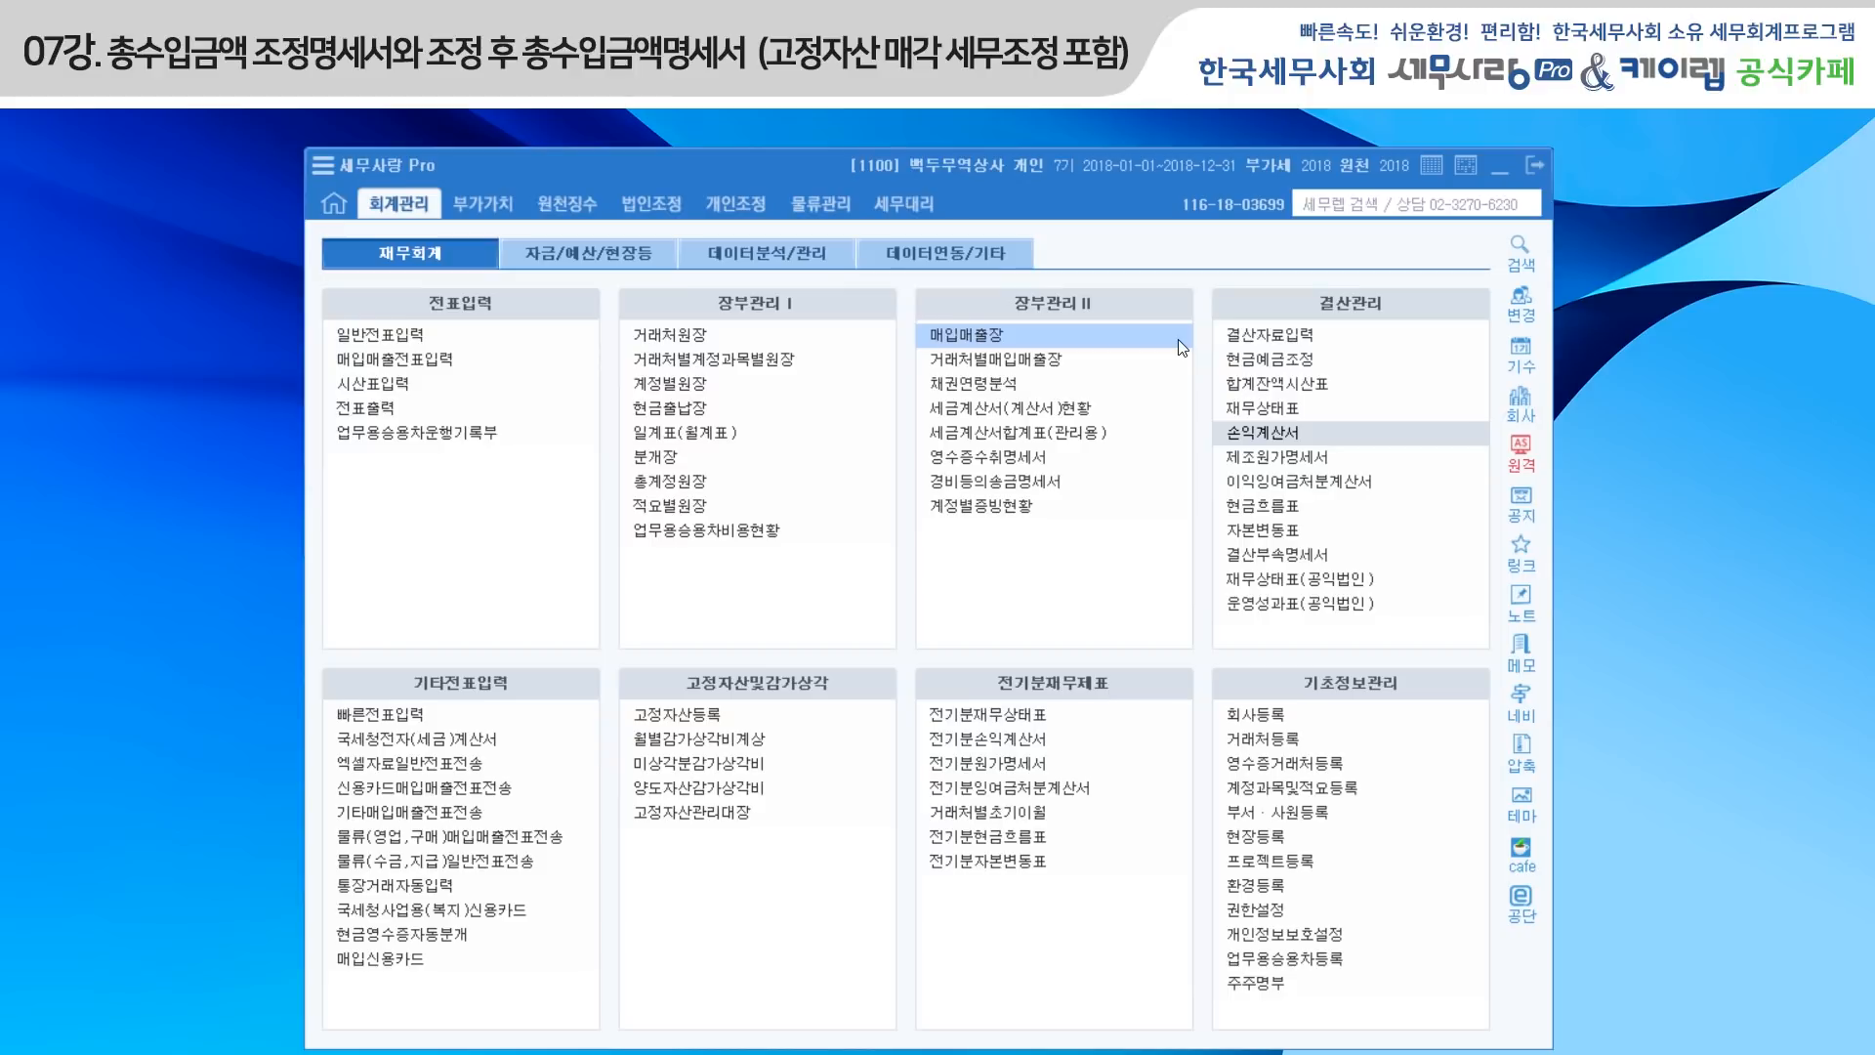
# Open the 총수입금액조정명세서 for individual tax adjustment and look through its 작업진행률, 장기할부판매 and 기타 수입금액 sections.
pyautogui.click(758, 209)
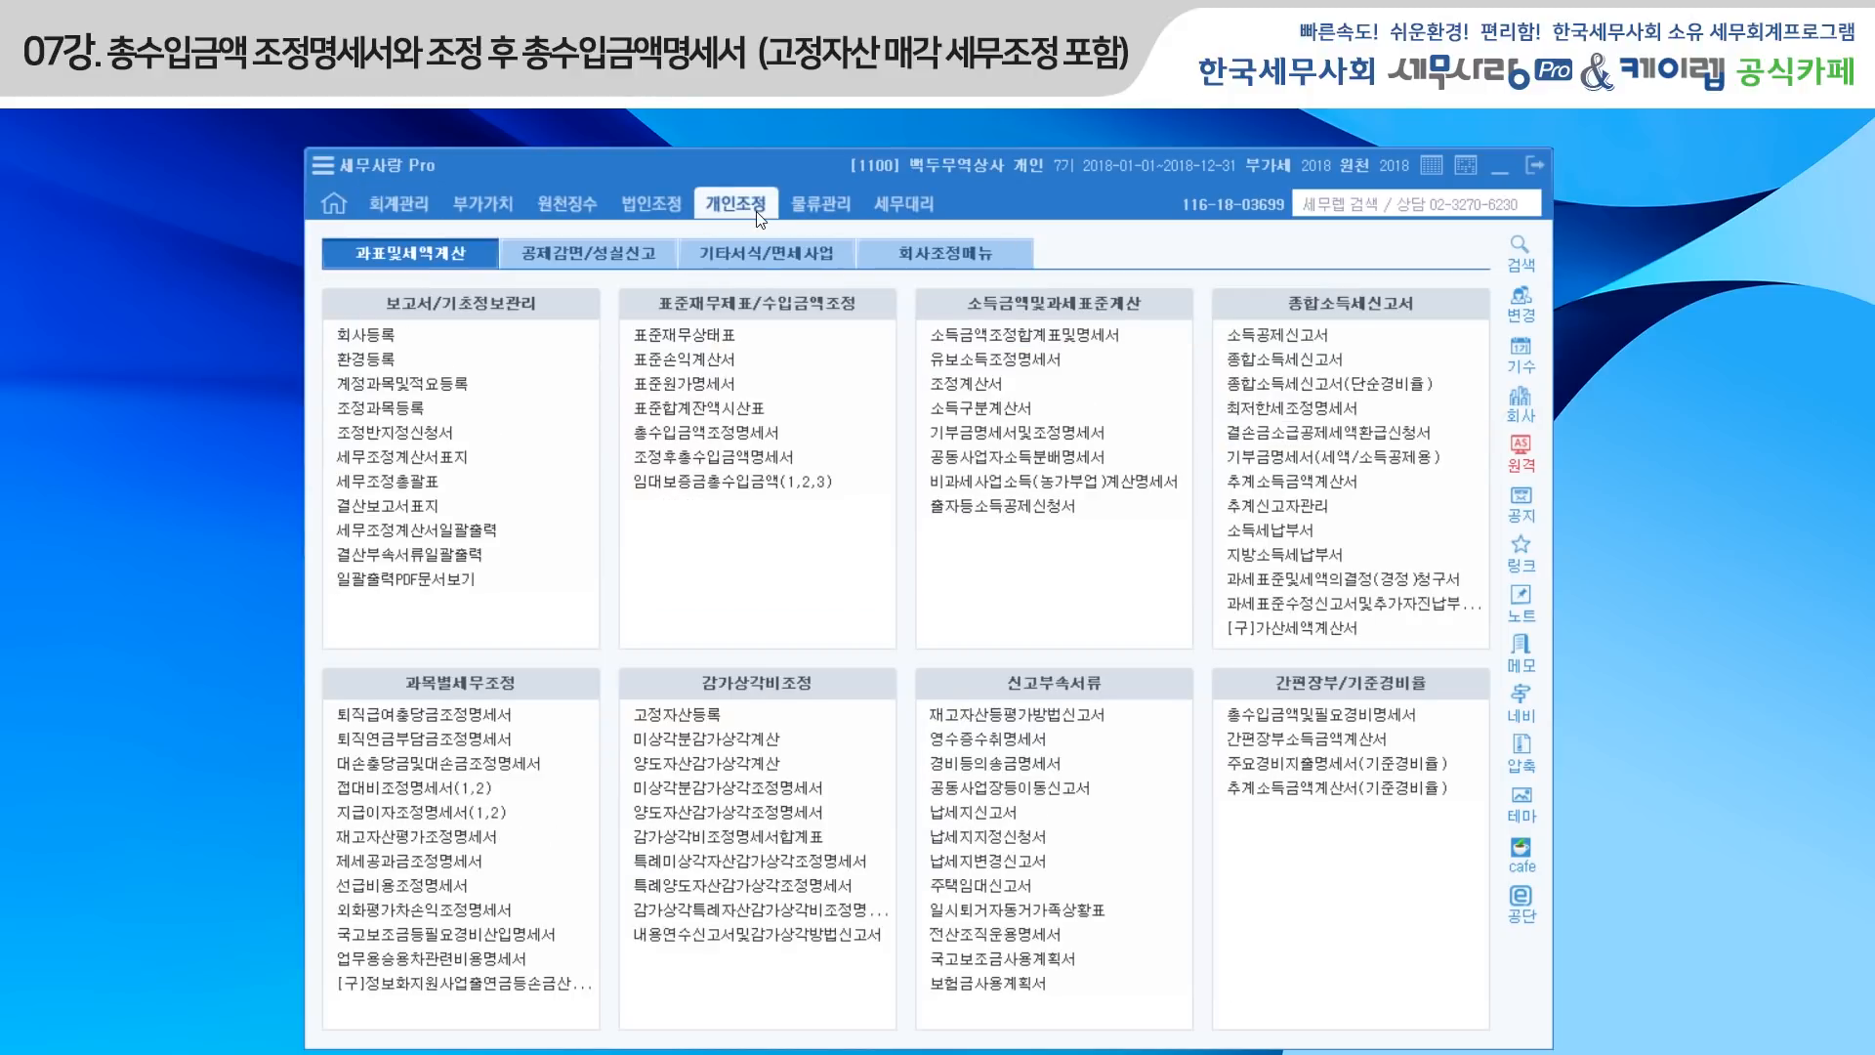
pyautogui.click(750, 436)
pyautogui.moveTo(692, 131); pyautogui.dragTo(945, 202)
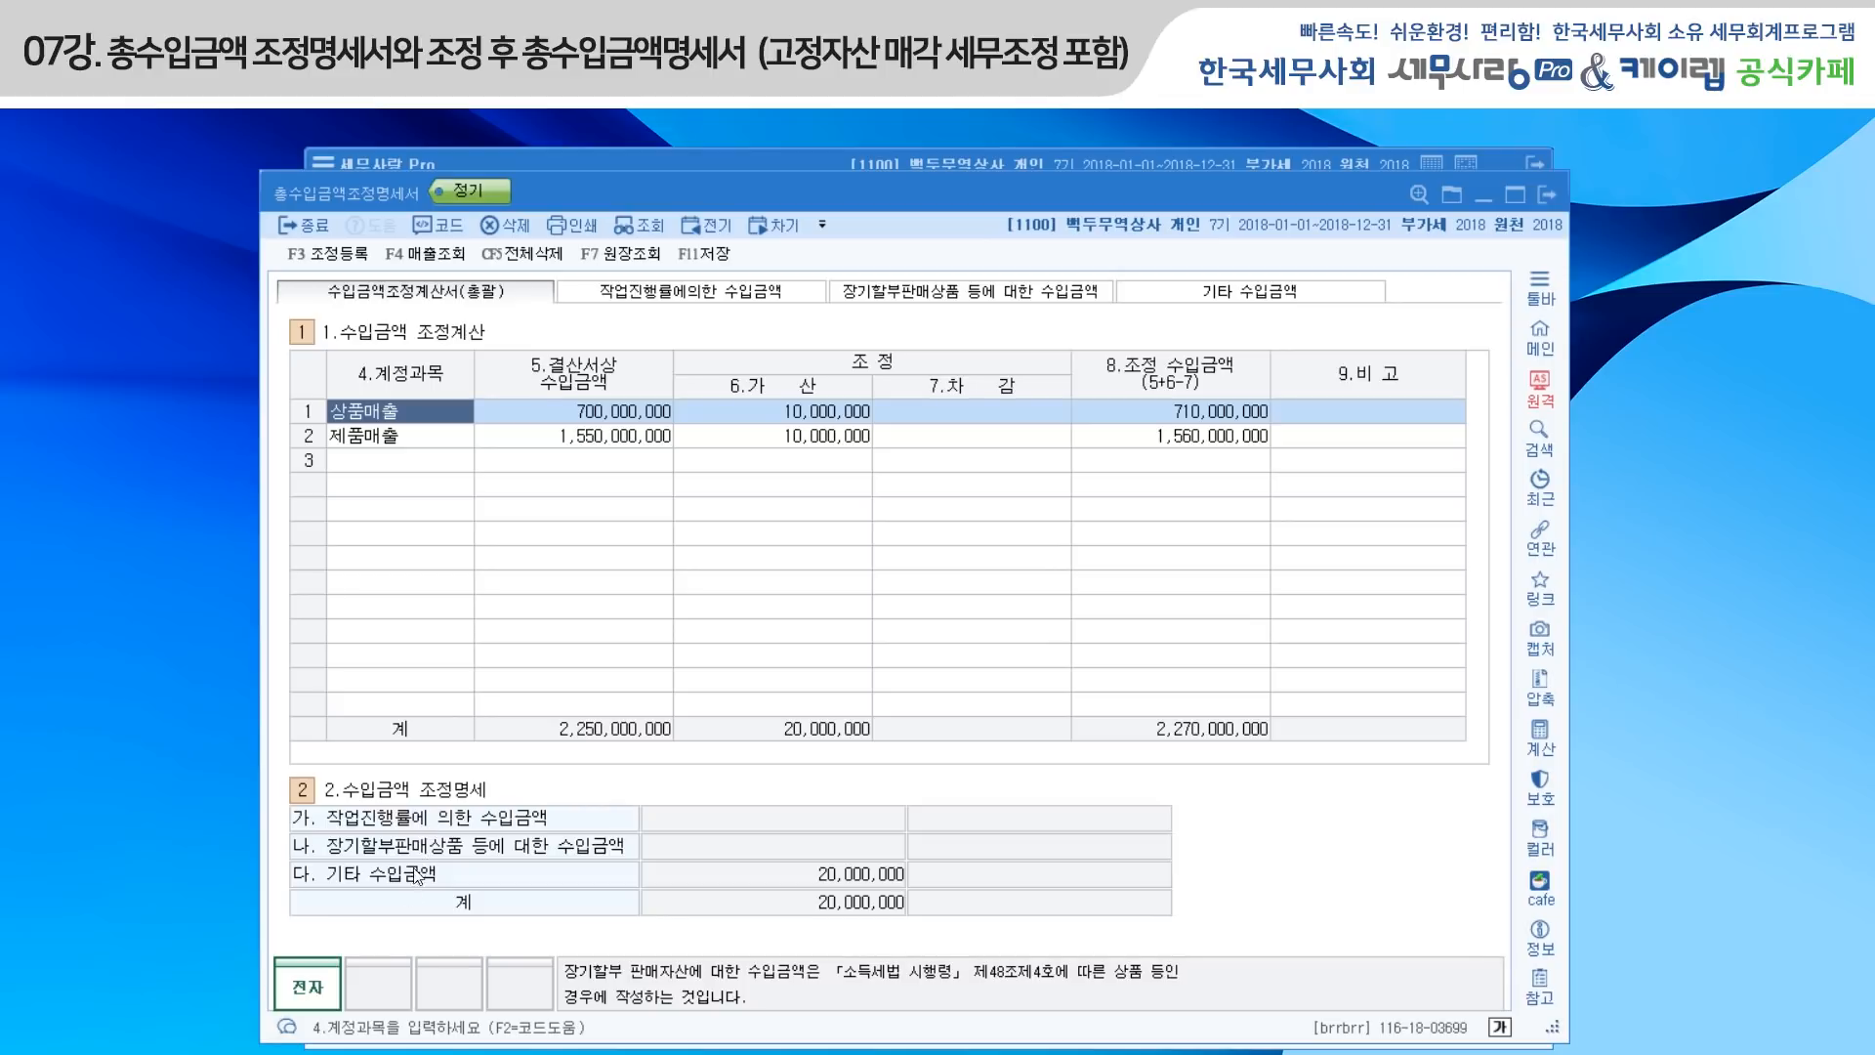
pyautogui.click(689, 292)
pyautogui.click(852, 296)
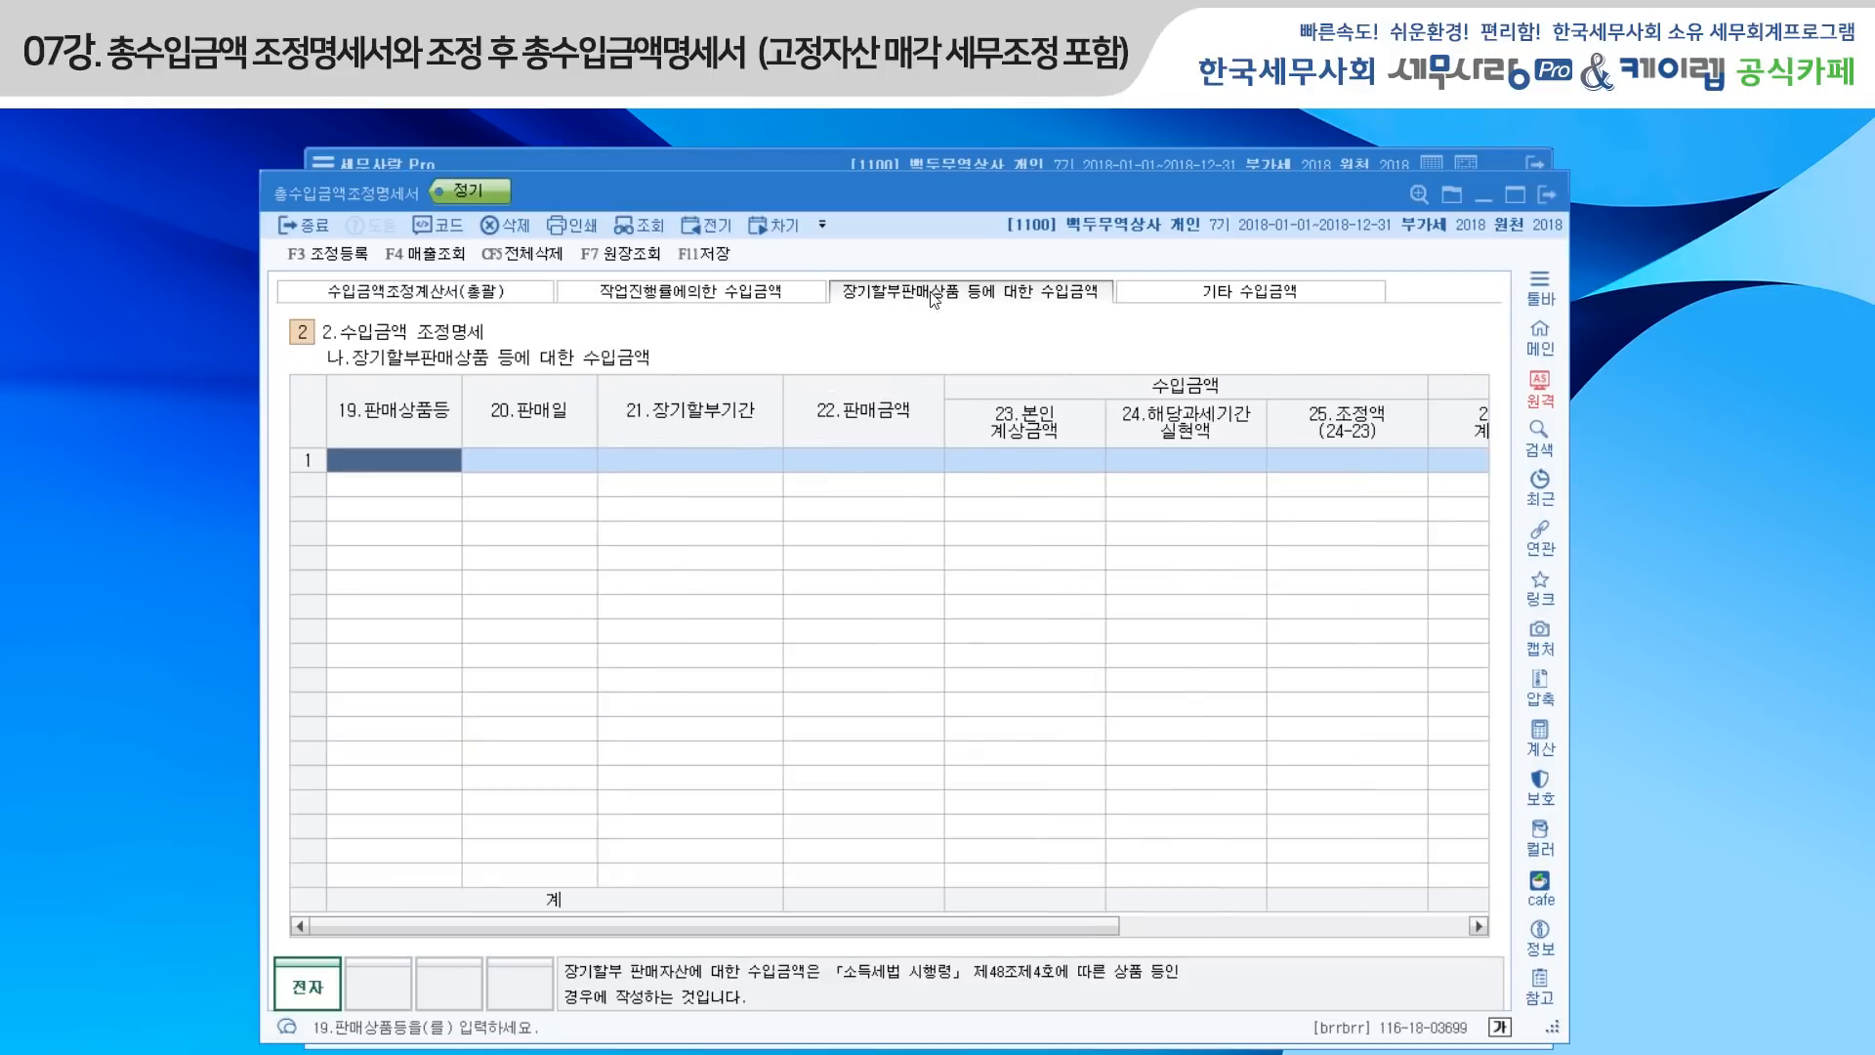
pyautogui.click(1178, 287)
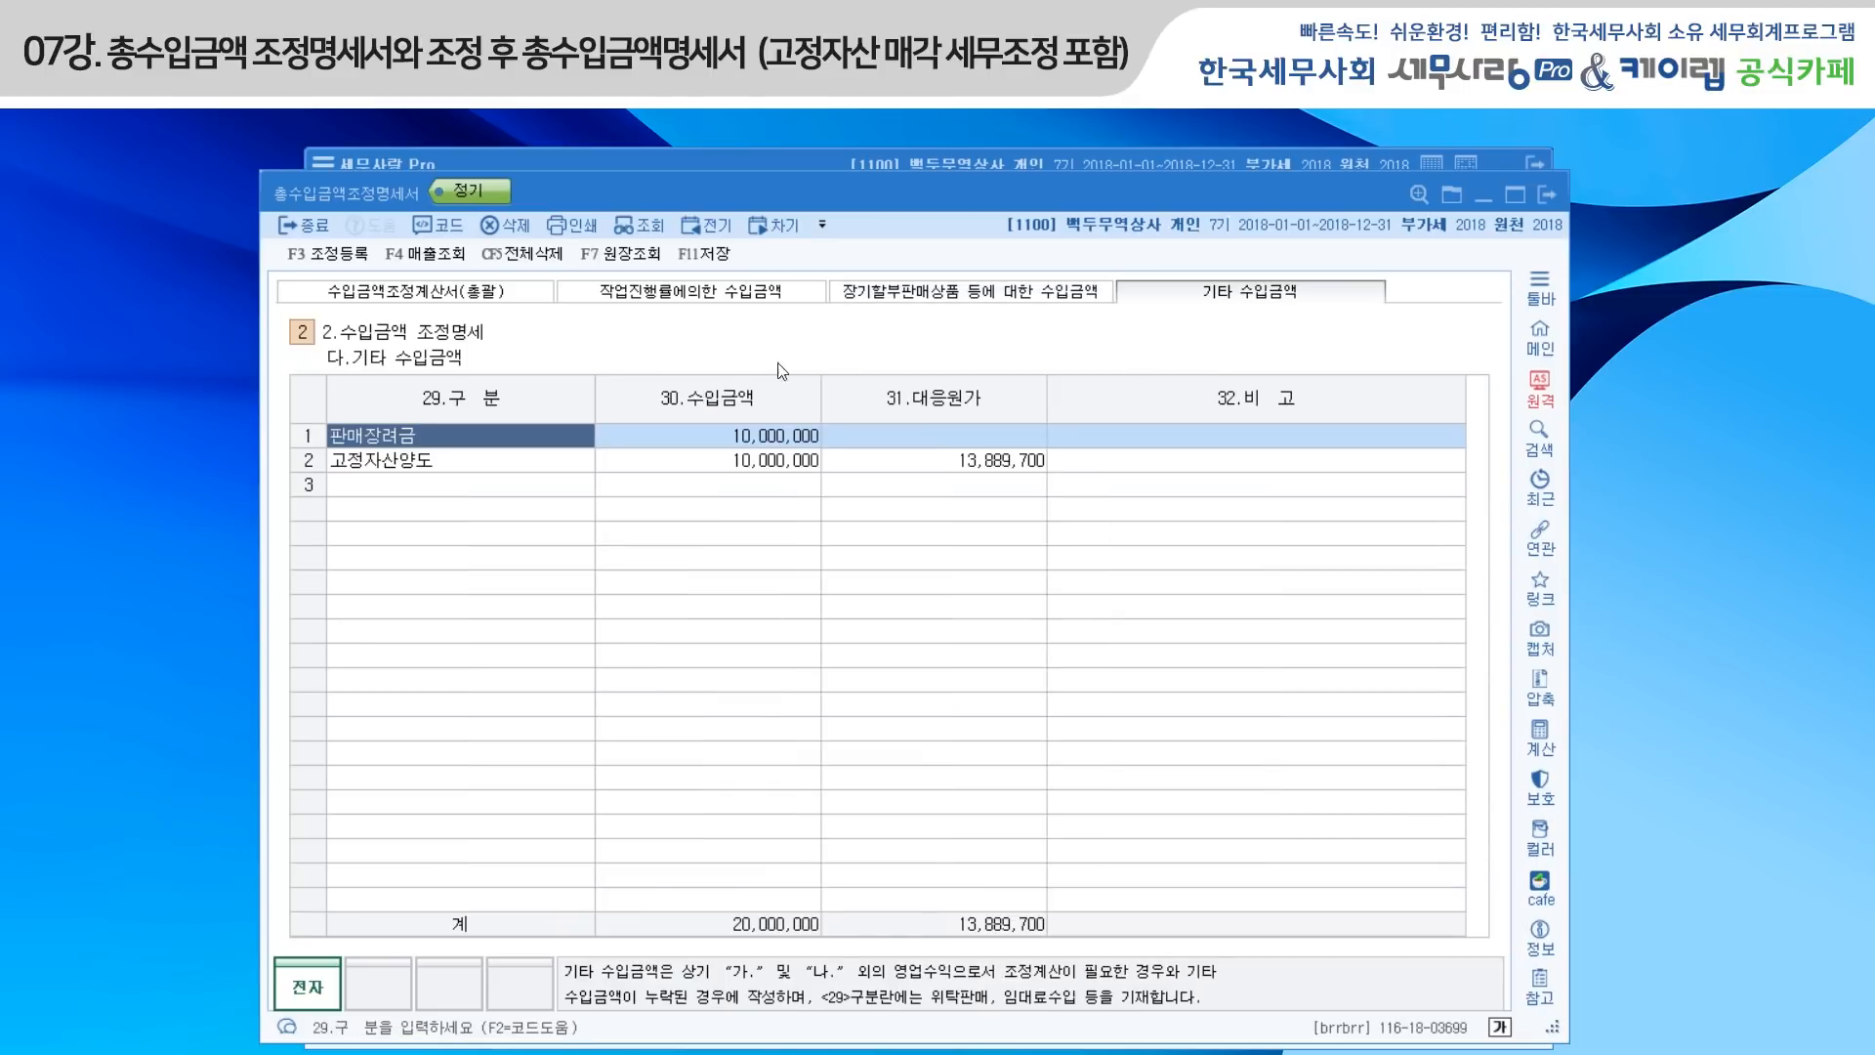
pyautogui.click(493, 296)
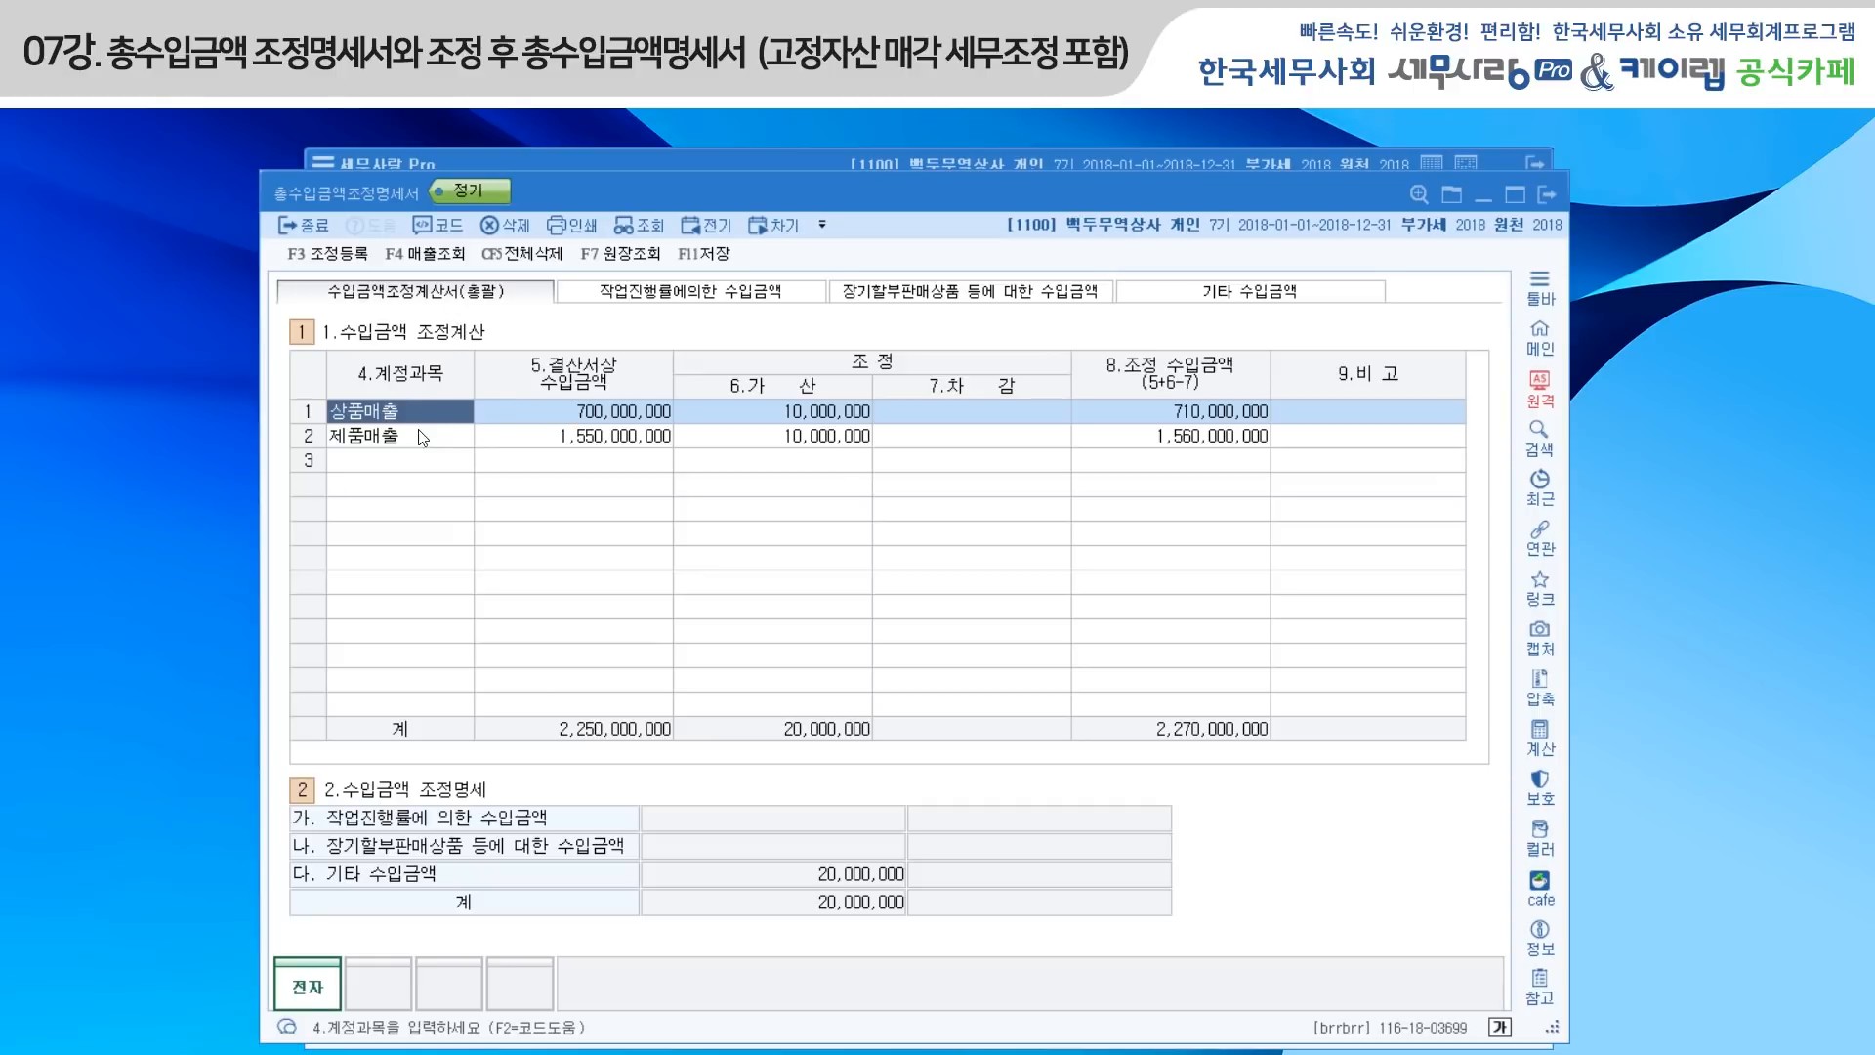
# Load the 상품매출 account (040100) from the 매출조회 lookup into row 1 of the 수입금액 조정계산.
pyautogui.click(448, 266)
pyautogui.moveTo(774, 372); pyautogui.dragTo(755, 420)
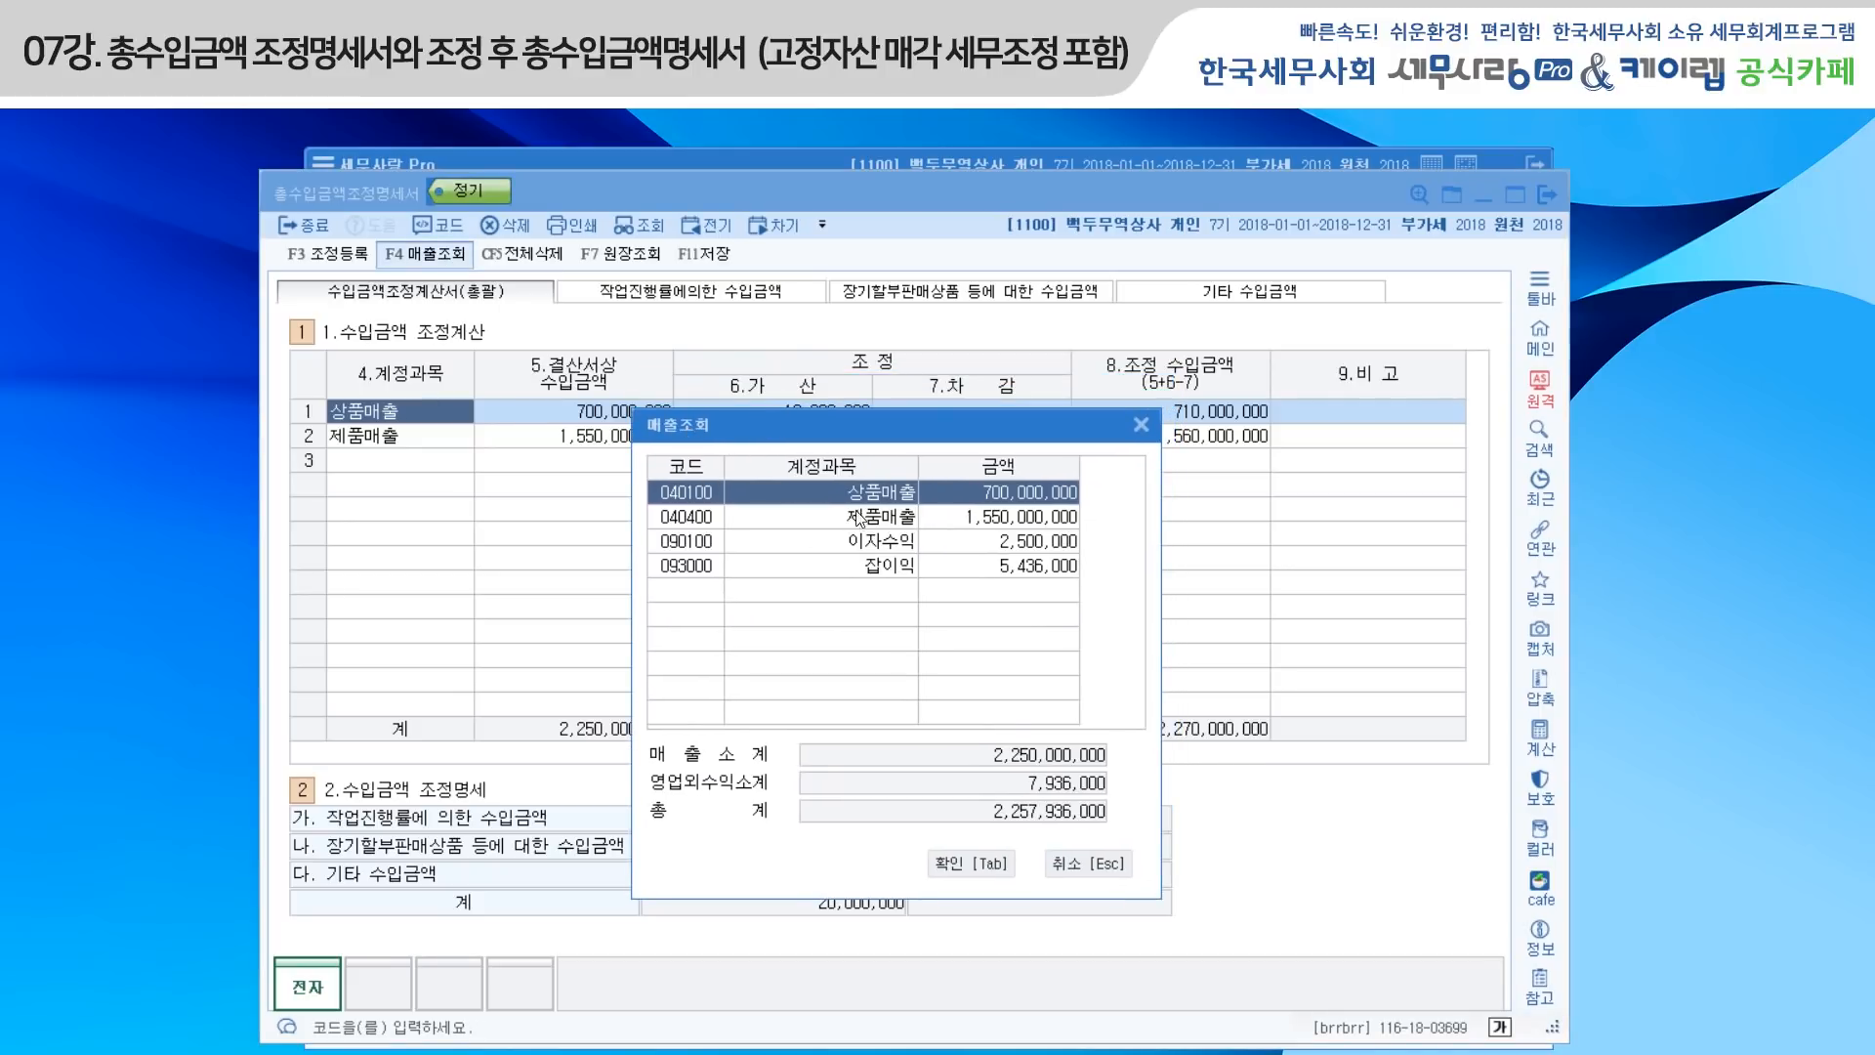
pyautogui.click(988, 860)
# Load the 제품매출 account (040400) from the 매출조회 lookup into row 2, and check the remaining accounts without adding any.
pyautogui.click(390, 435)
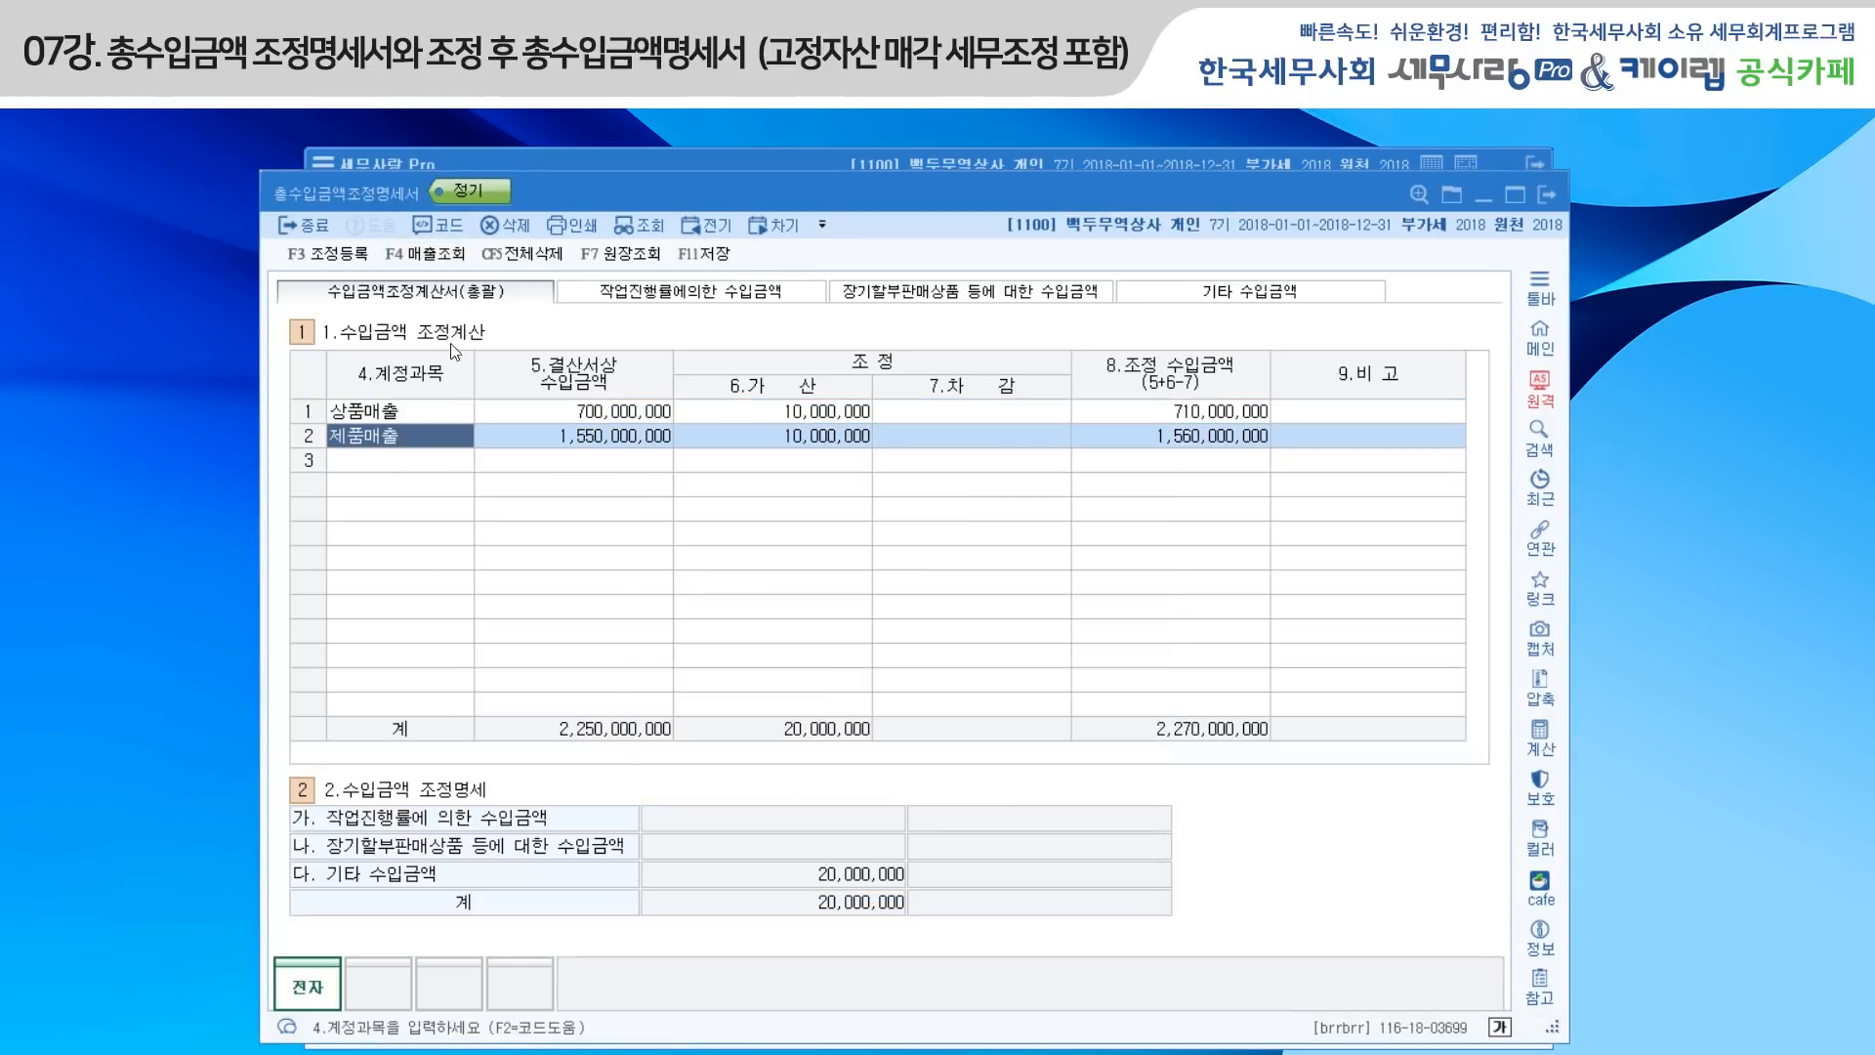
pyautogui.click(426, 254)
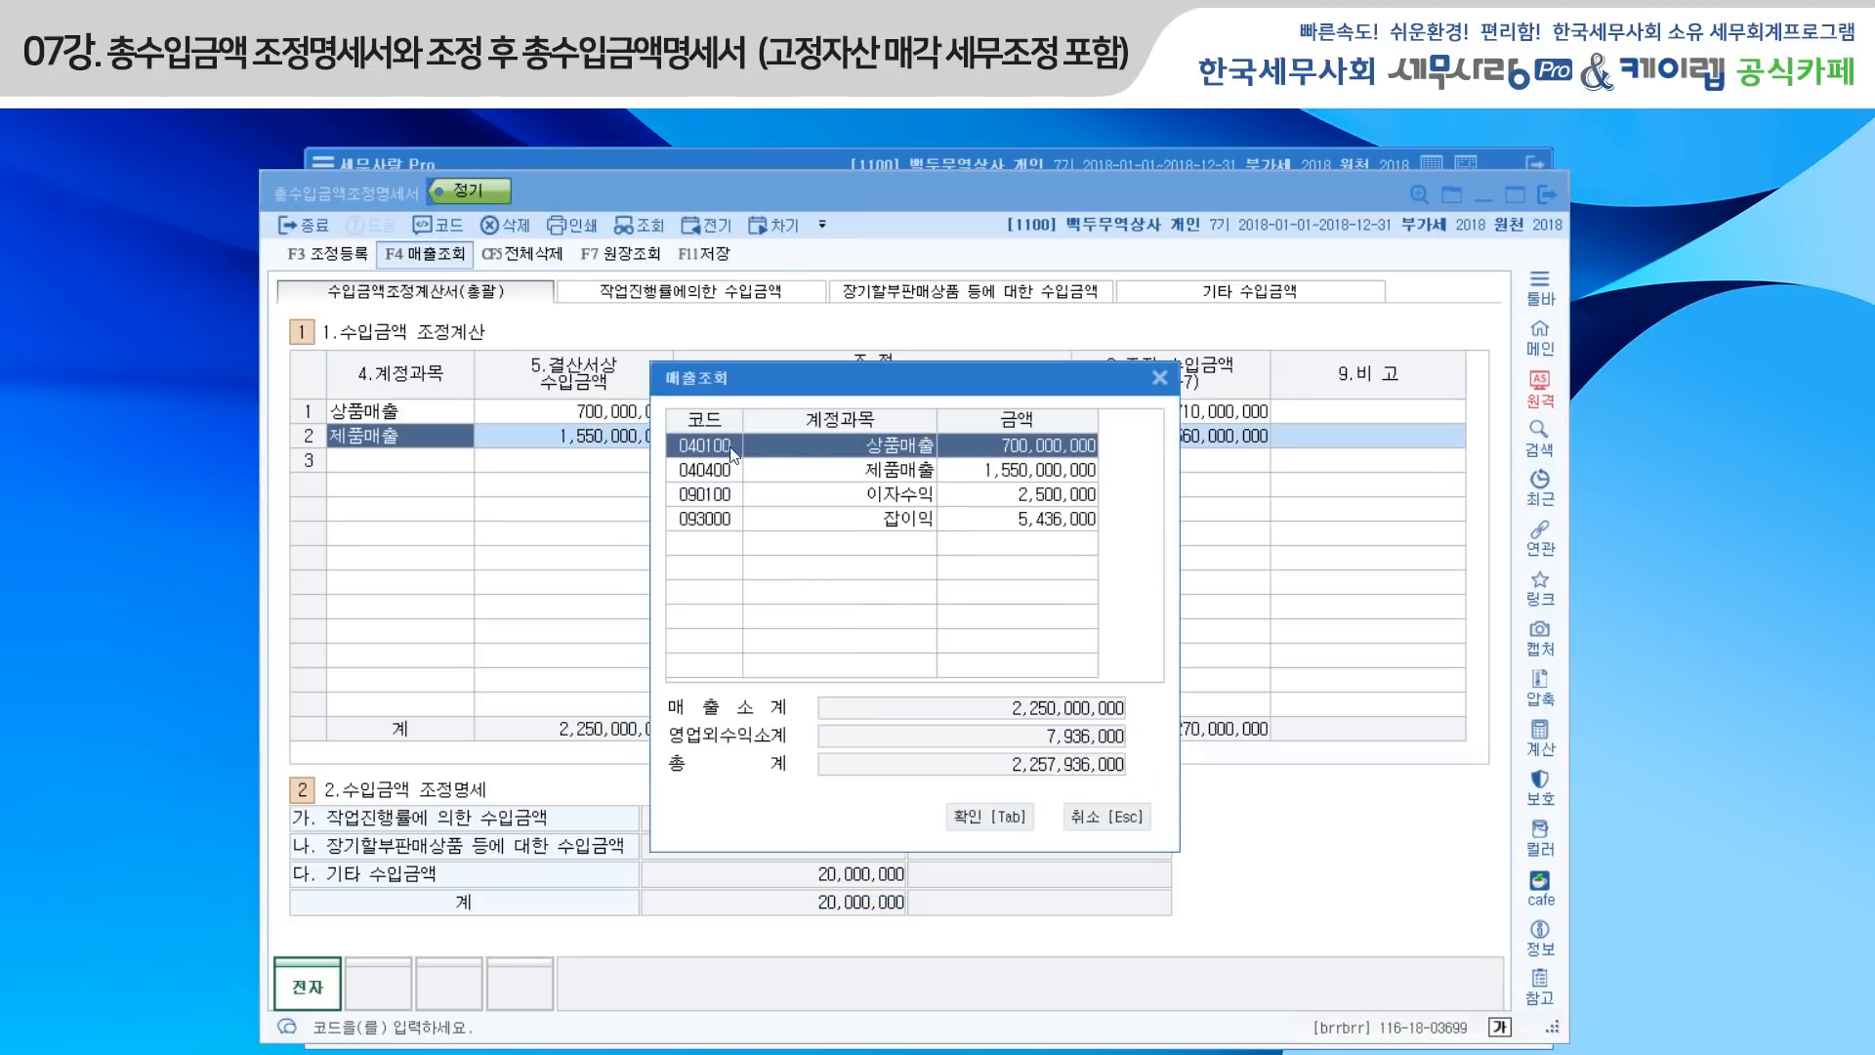
pyautogui.click(867, 472)
pyautogui.click(1012, 814)
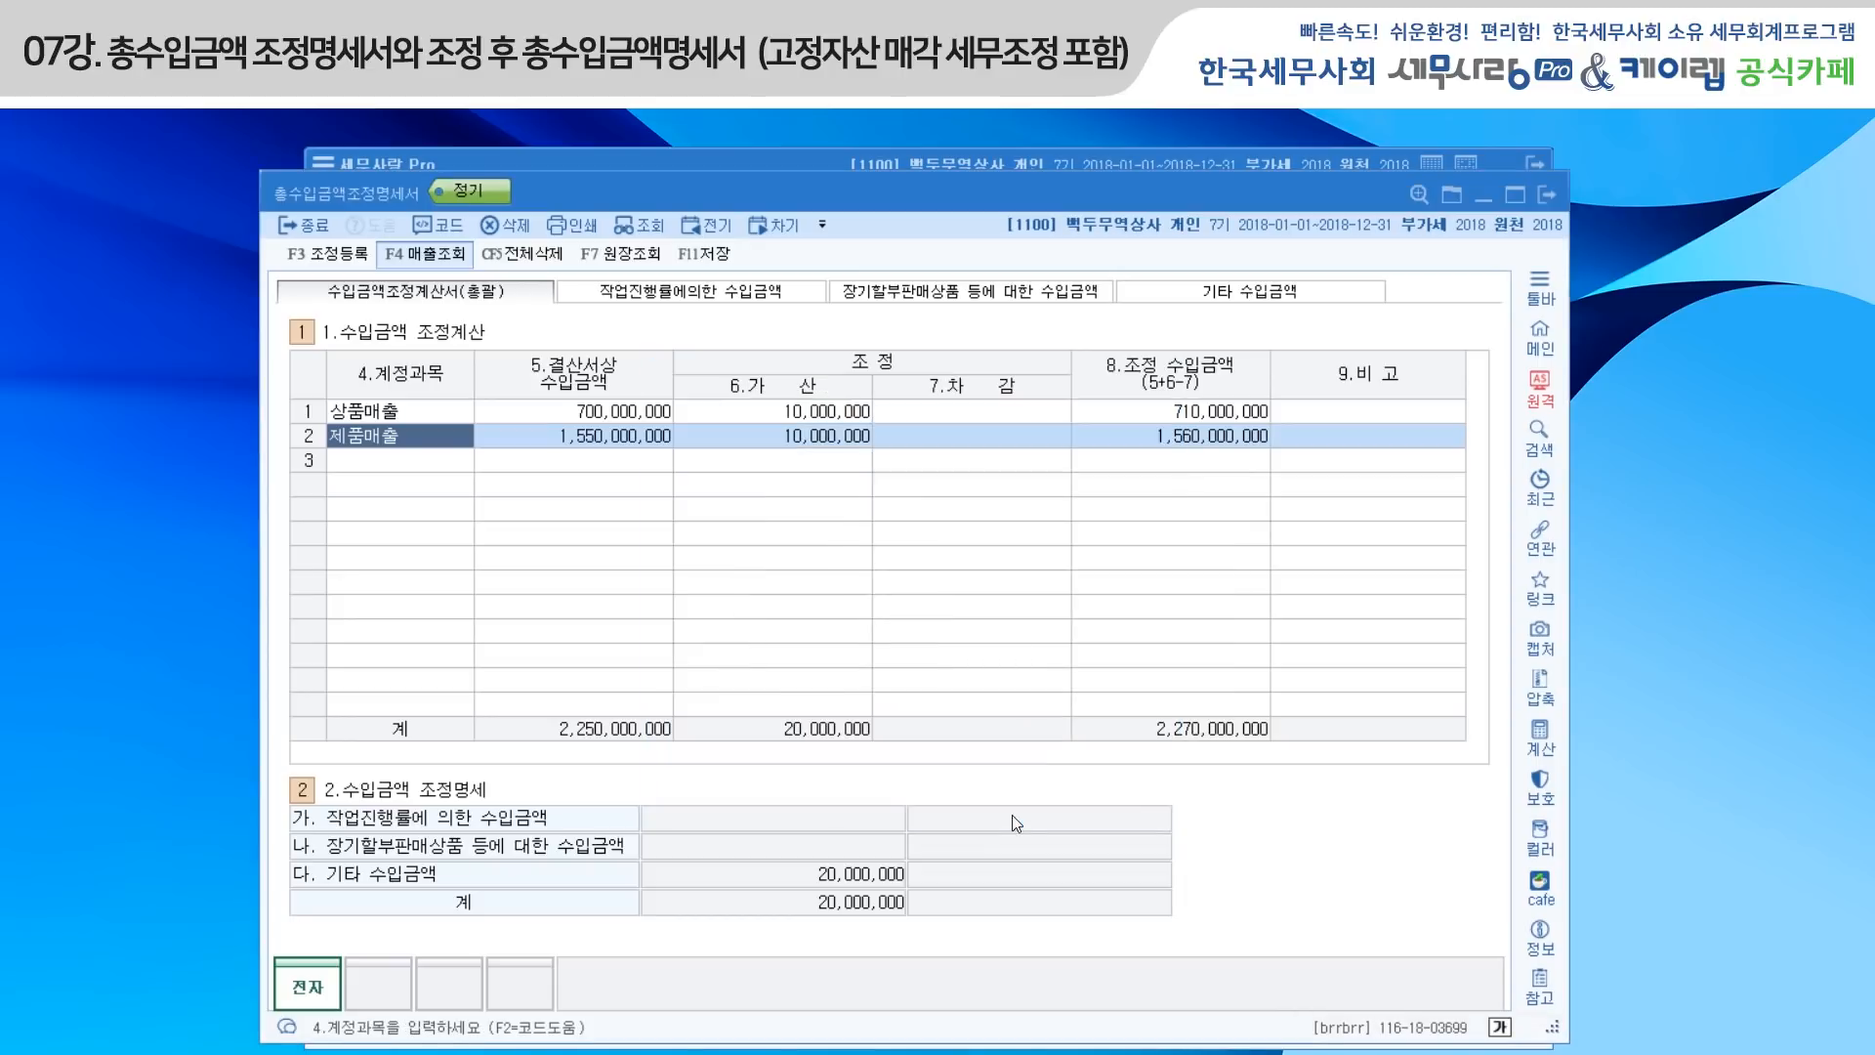
pyautogui.click(426, 254)
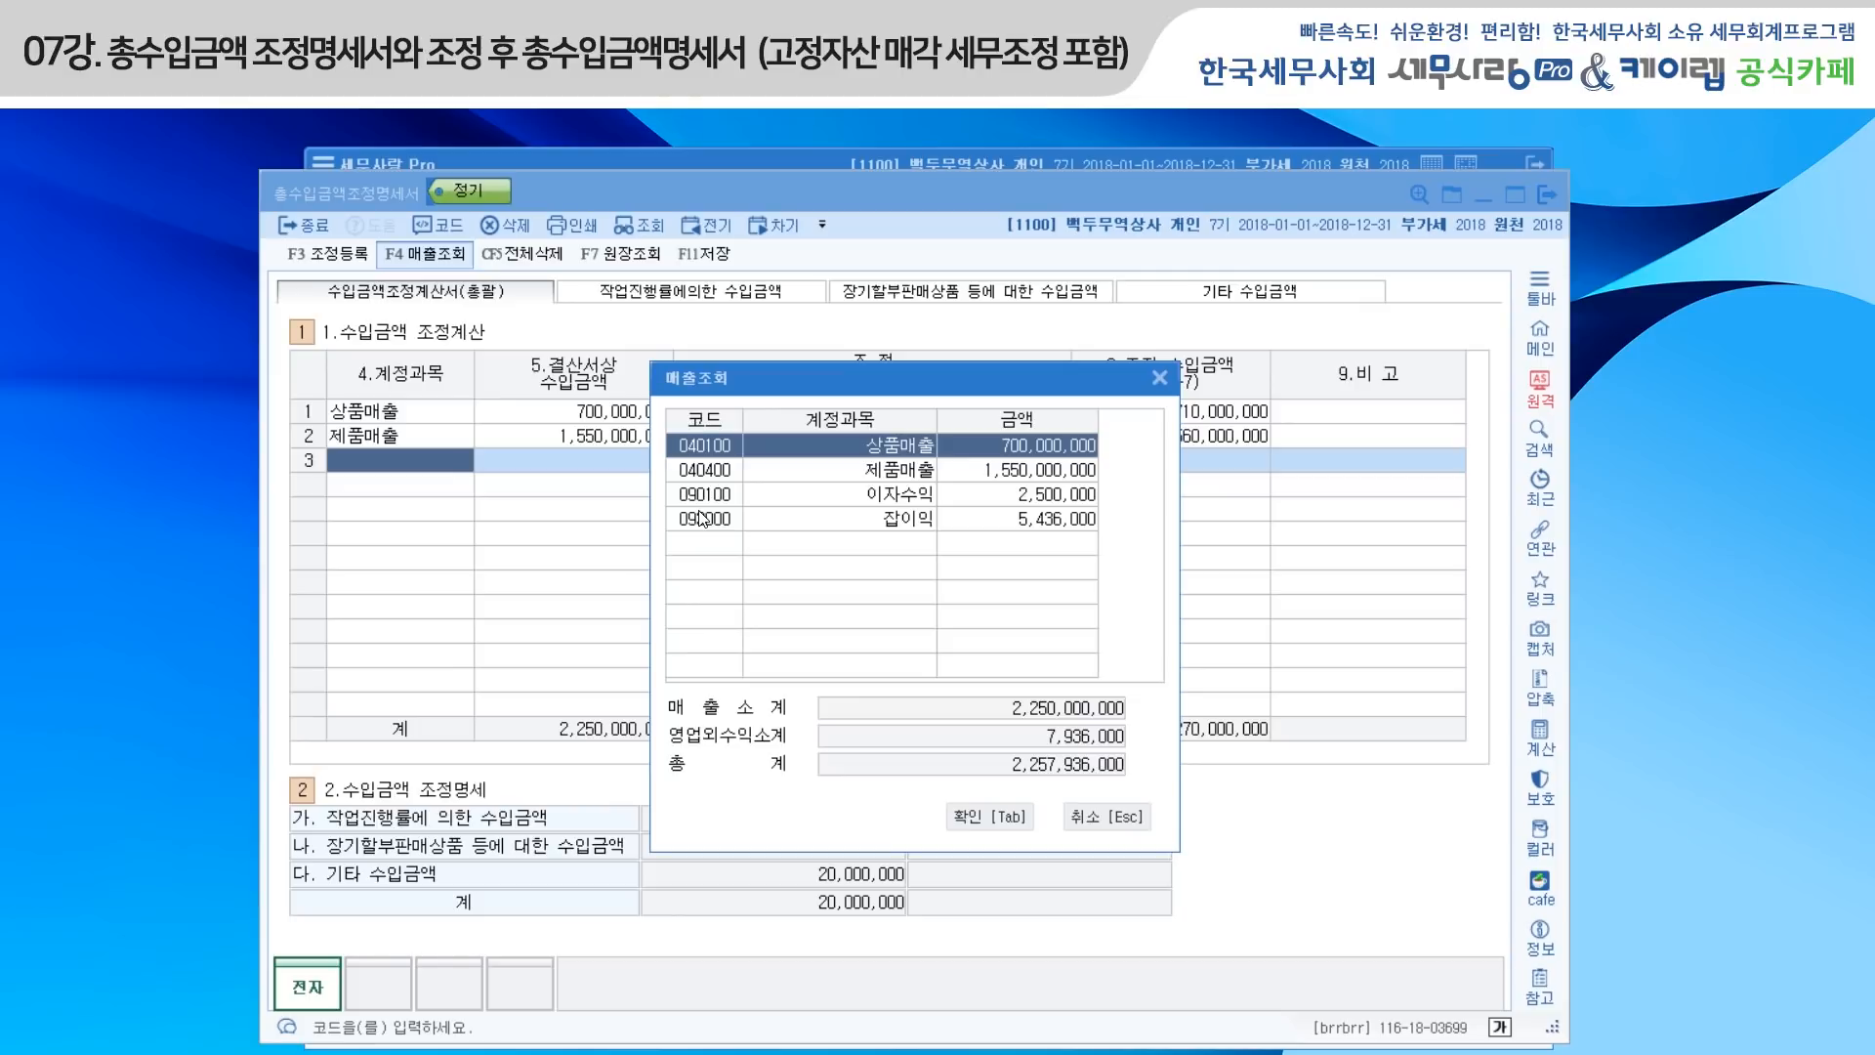
pyautogui.click(1164, 377)
# Review the three 수입금액 조정명세 sections, checking the 수입금액 and 대응원가 of 고정자산양도 under 기타 수입금액.
pyautogui.click(755, 305)
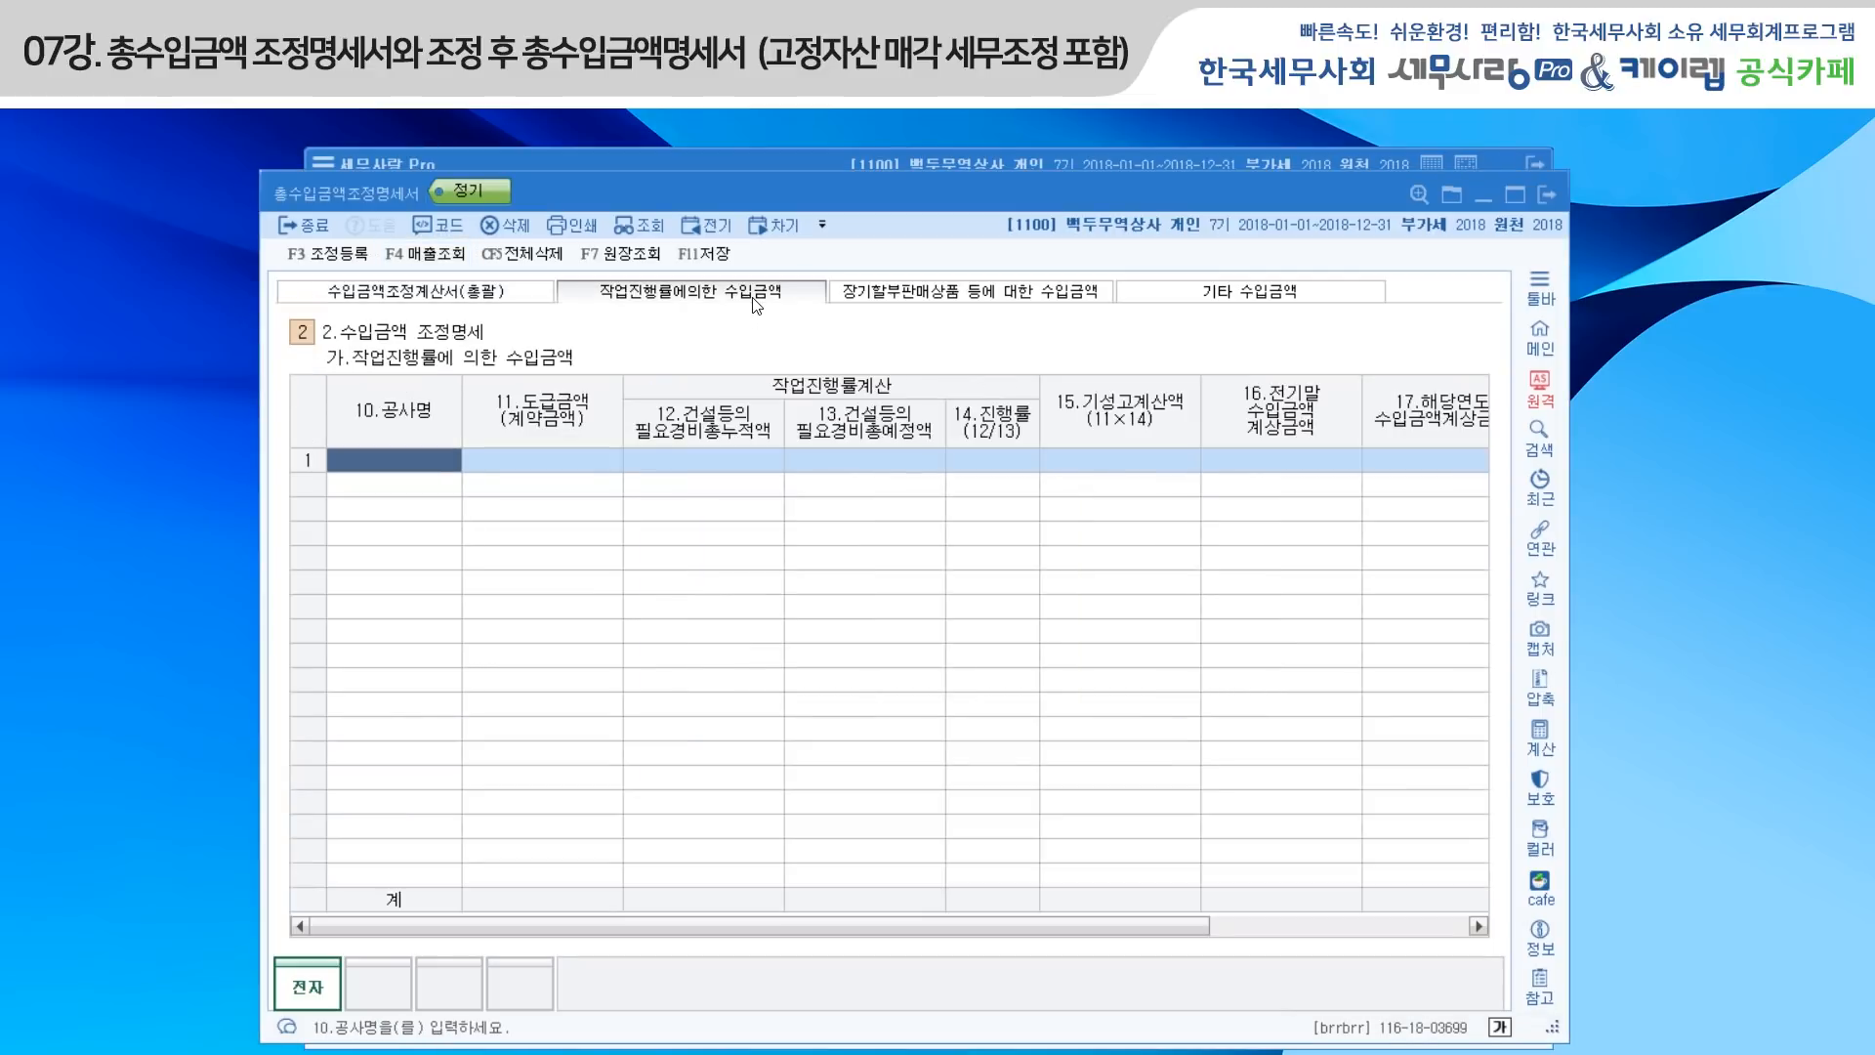
pyautogui.click(920, 297)
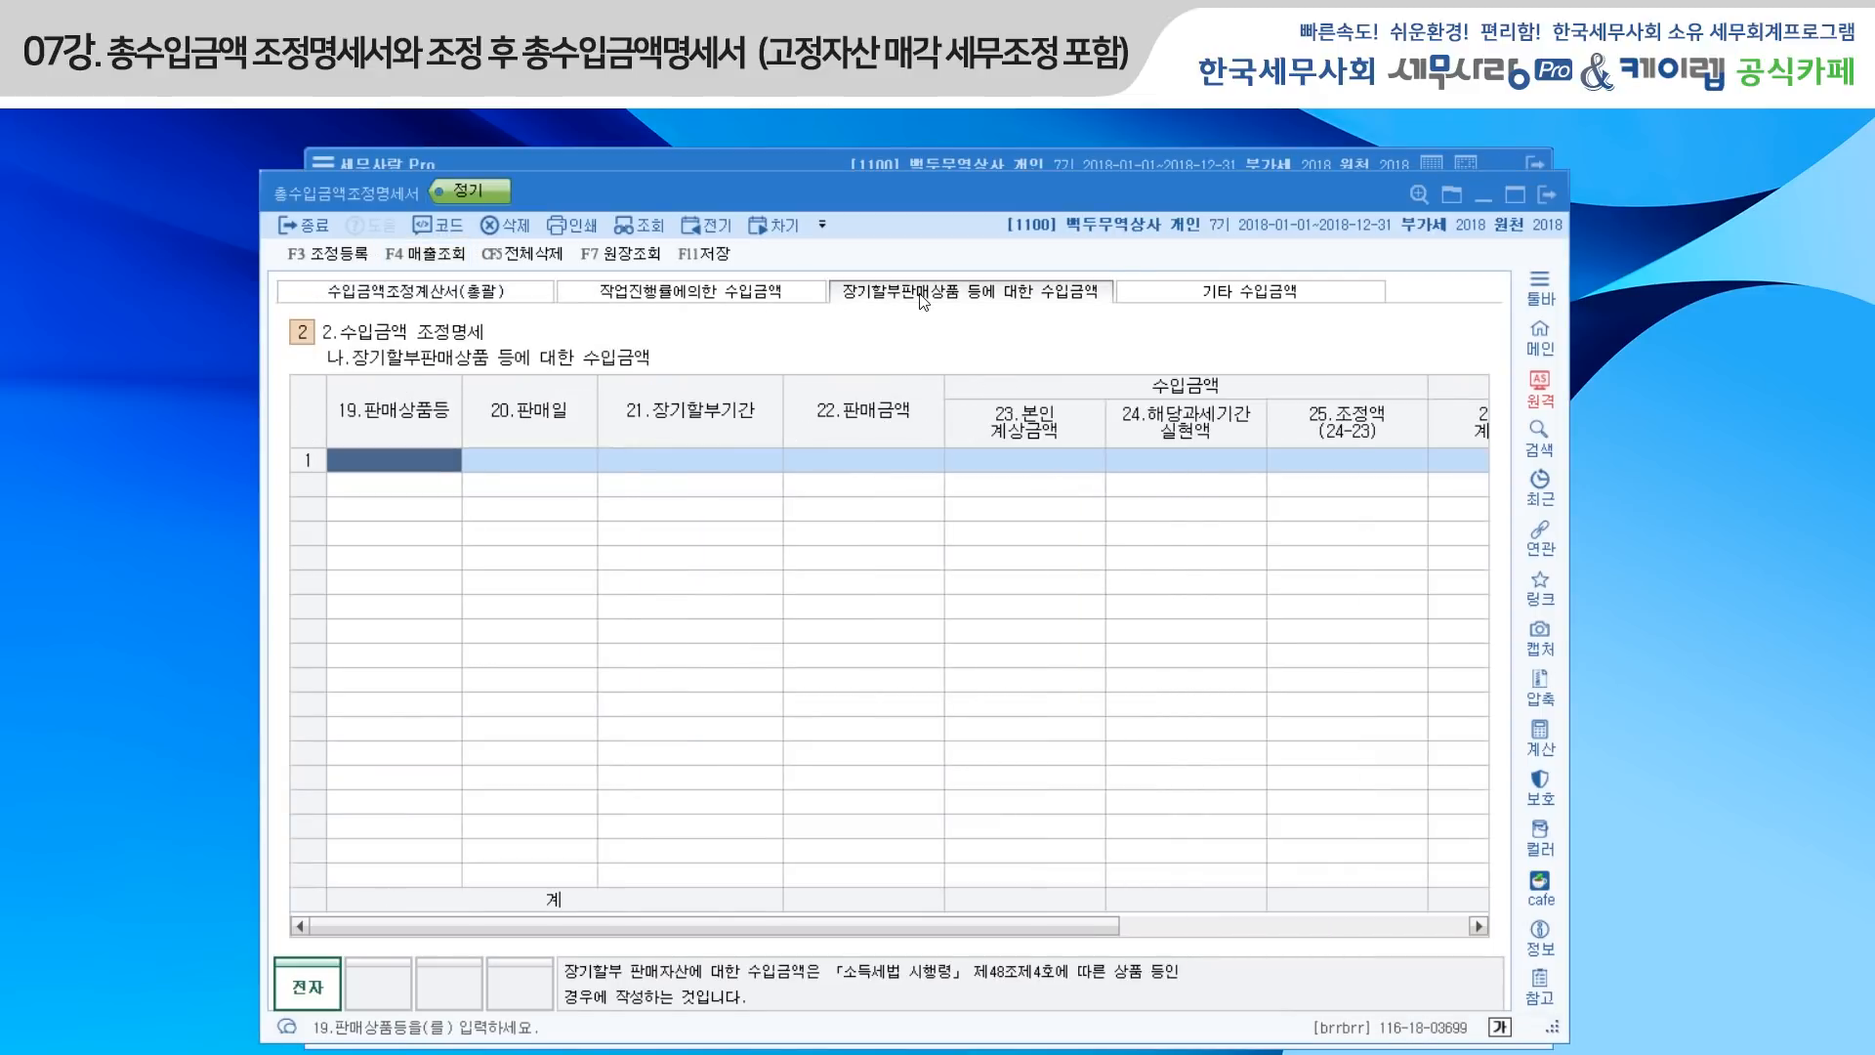
pyautogui.click(1193, 294)
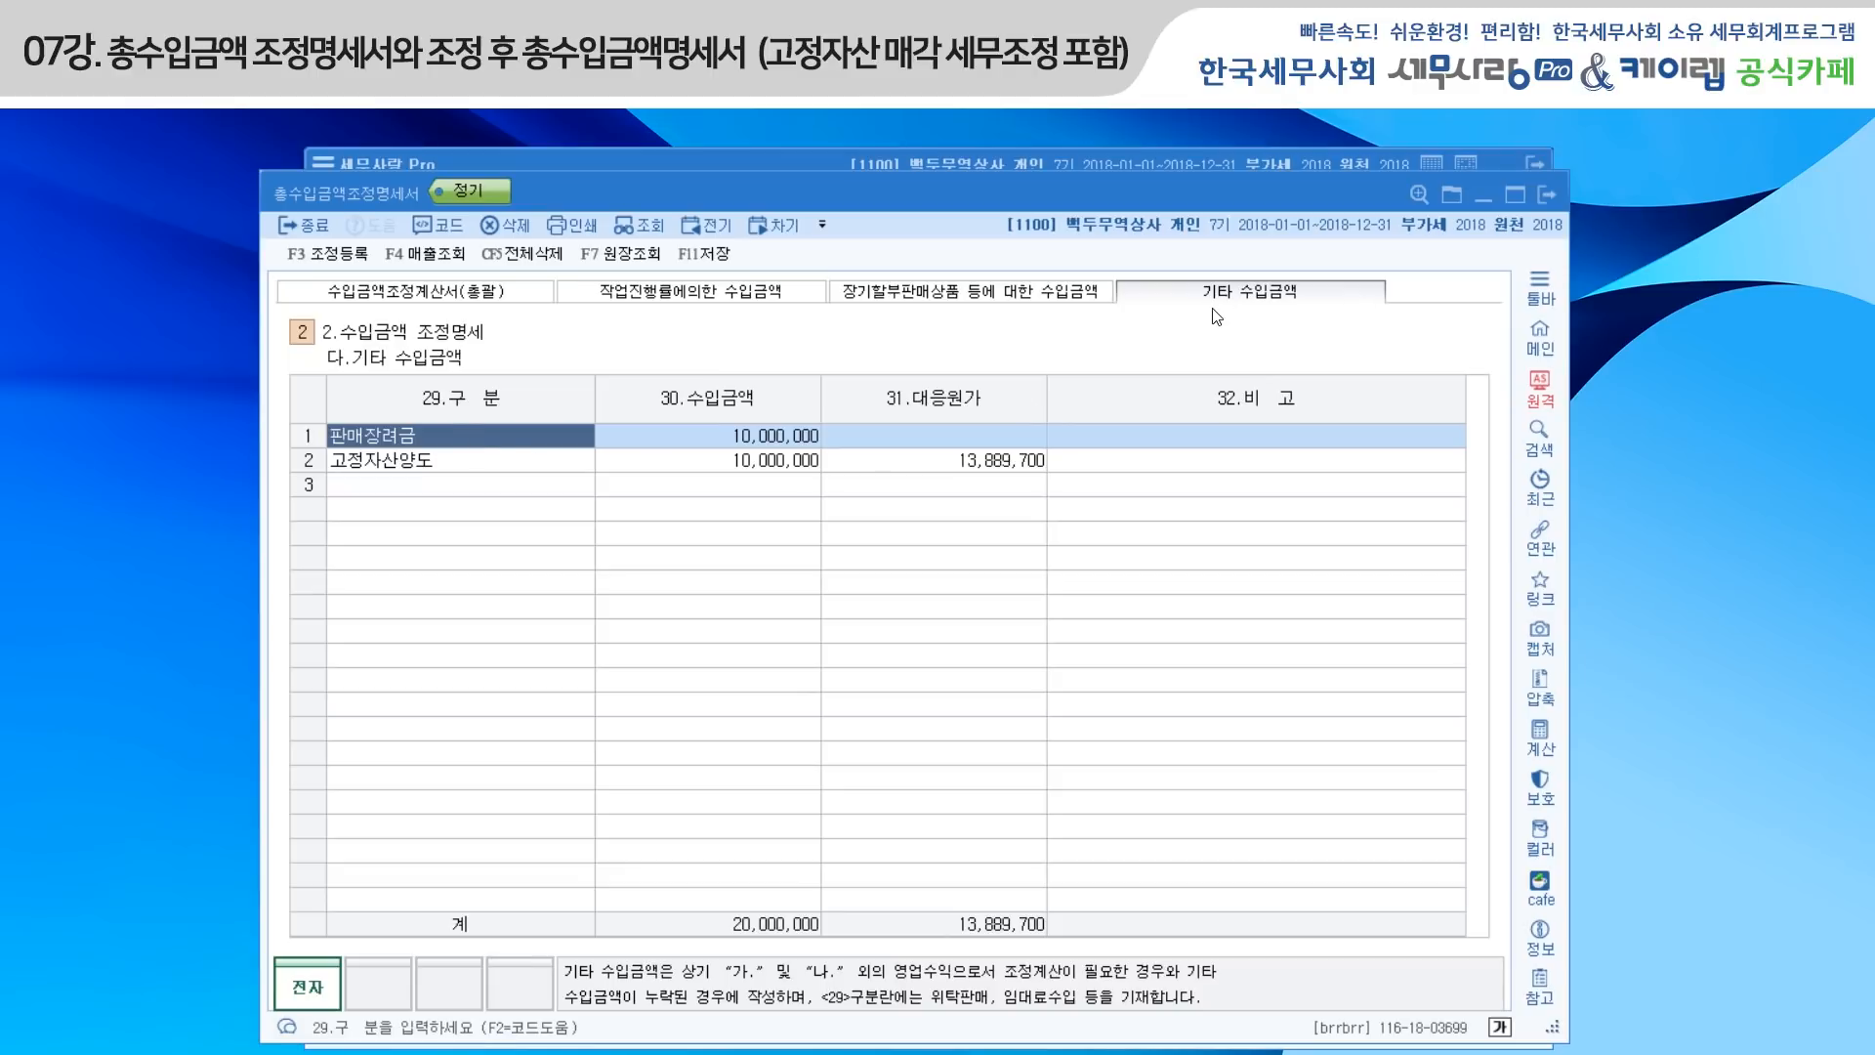
pyautogui.click(436, 469)
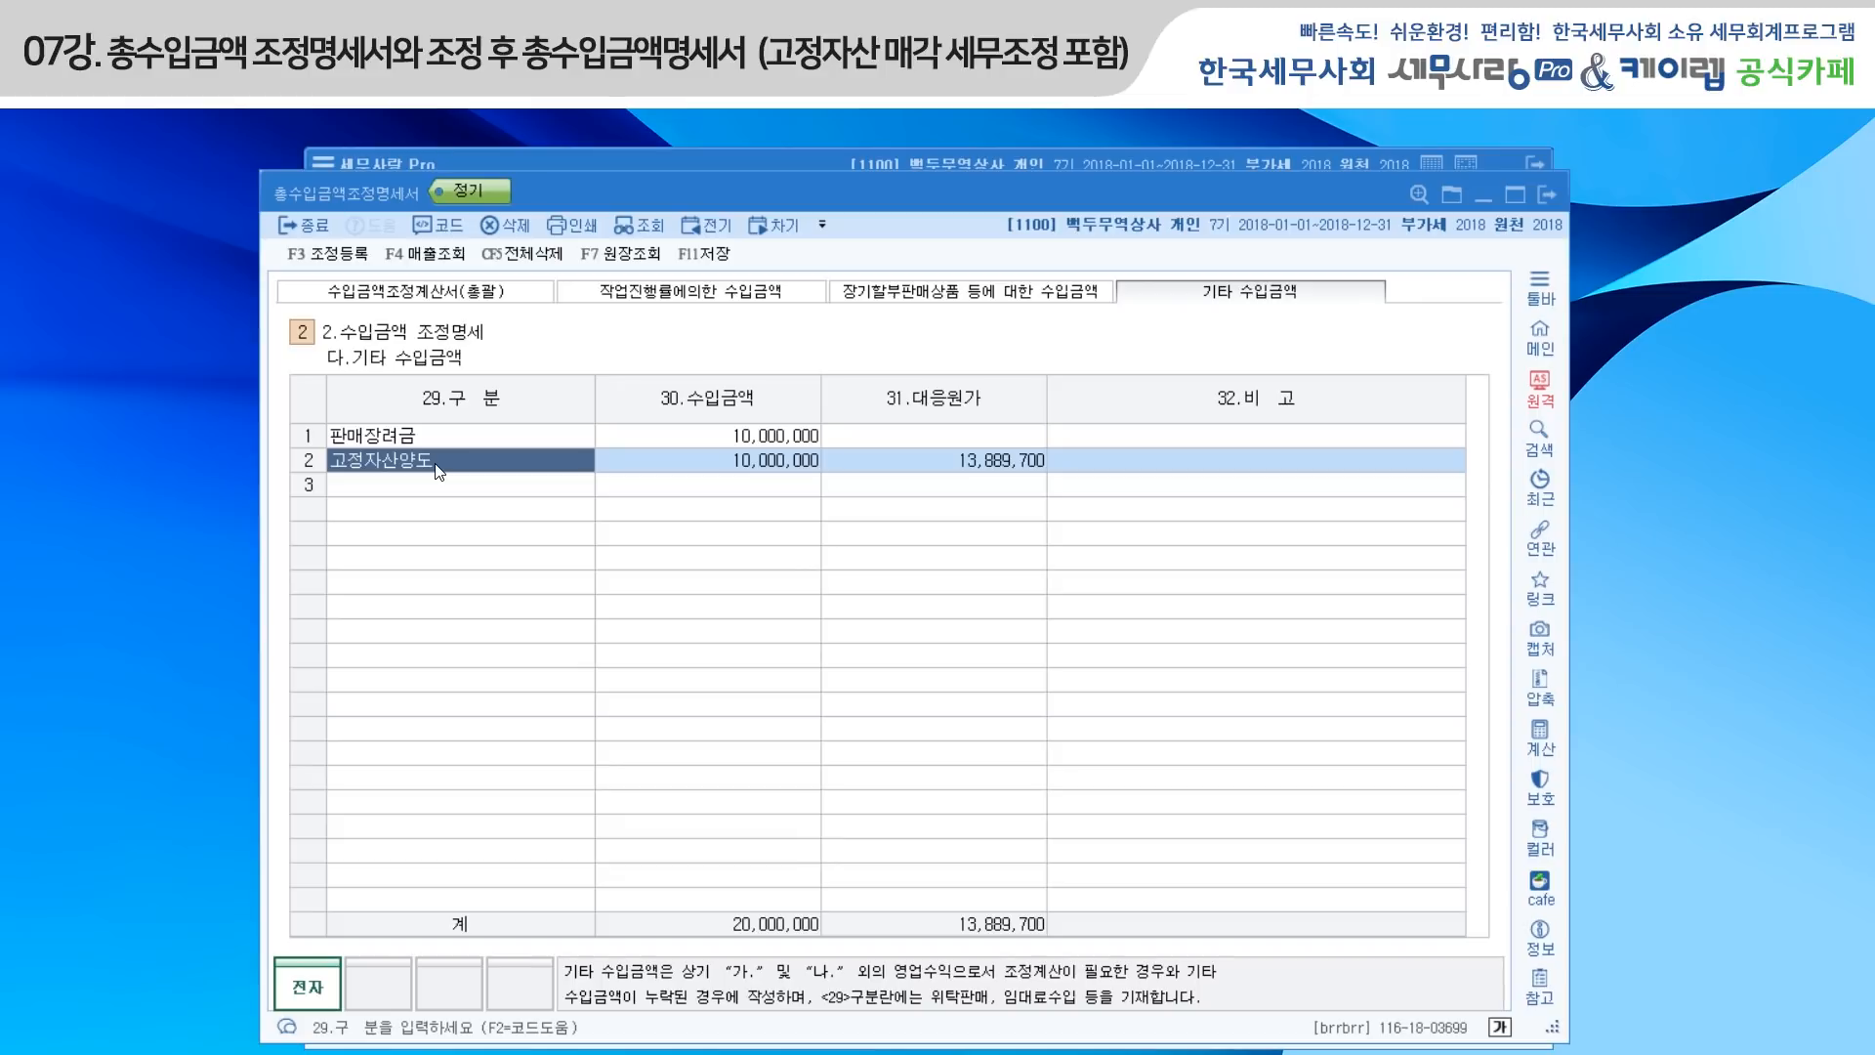
pyautogui.click(691, 471)
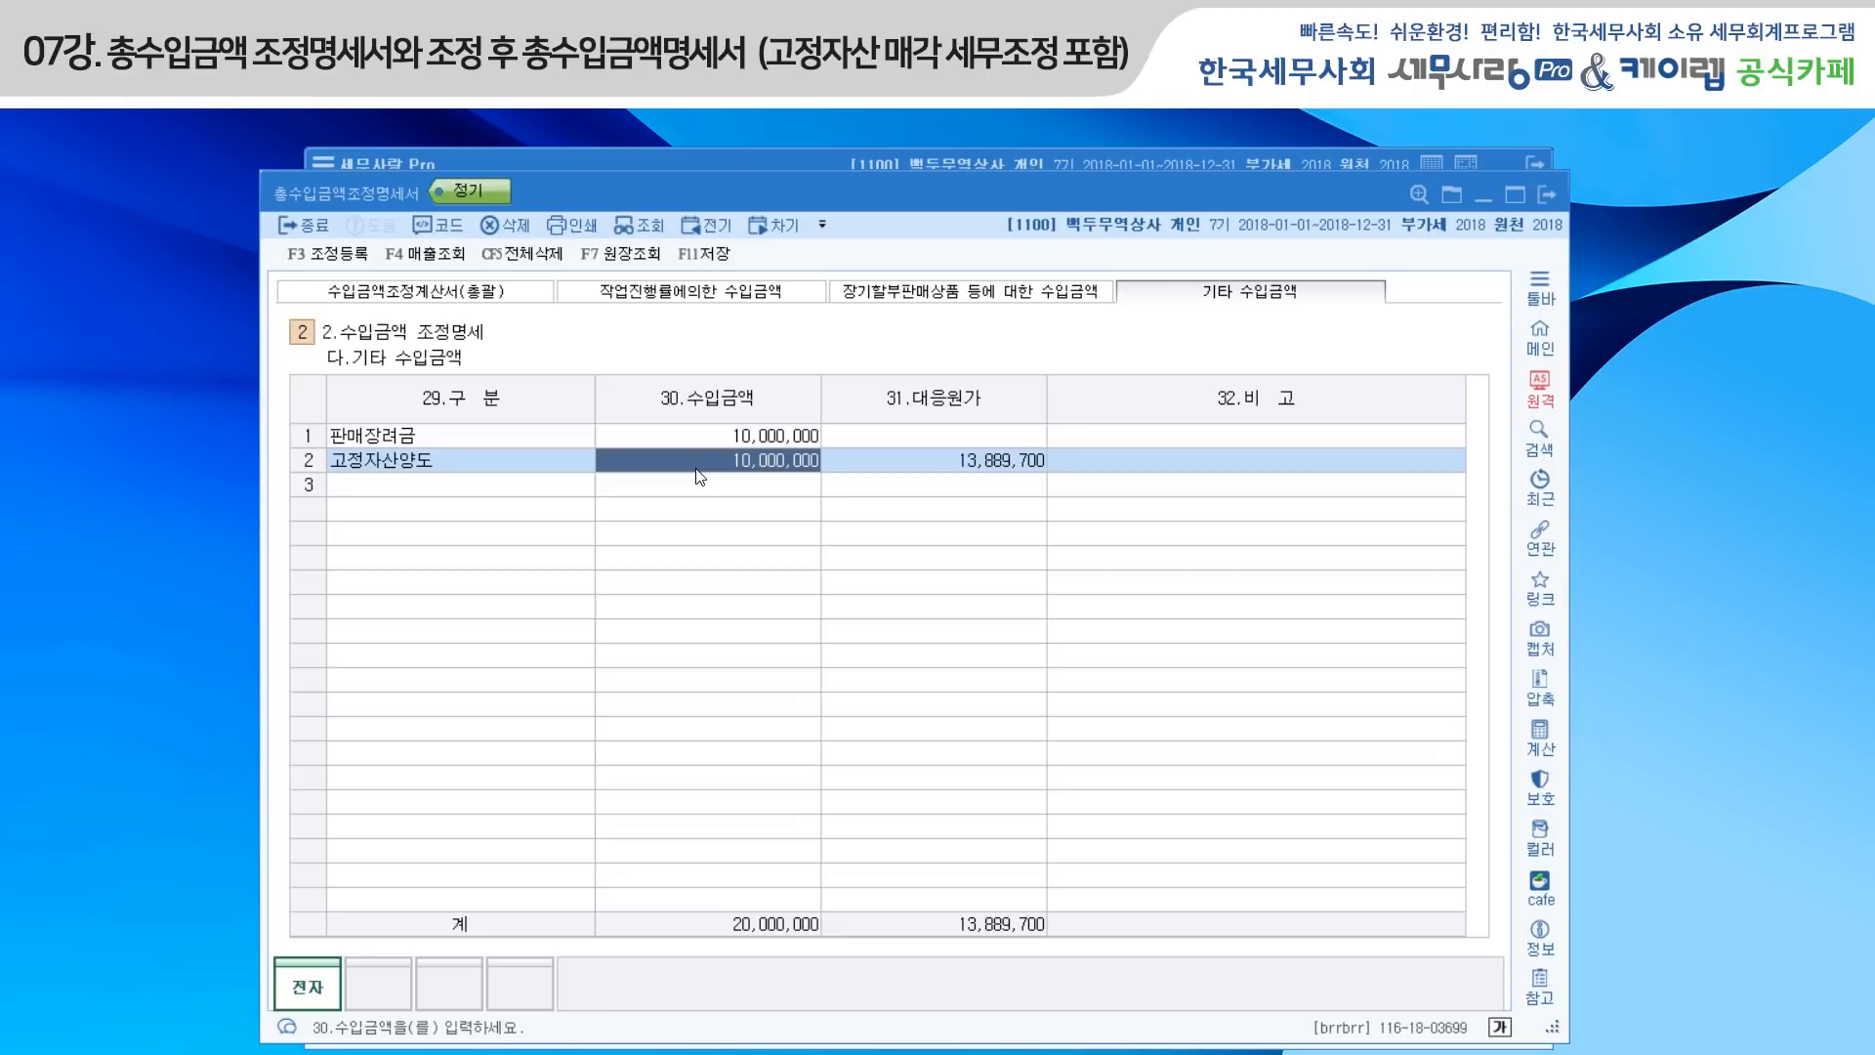
pyautogui.click(859, 461)
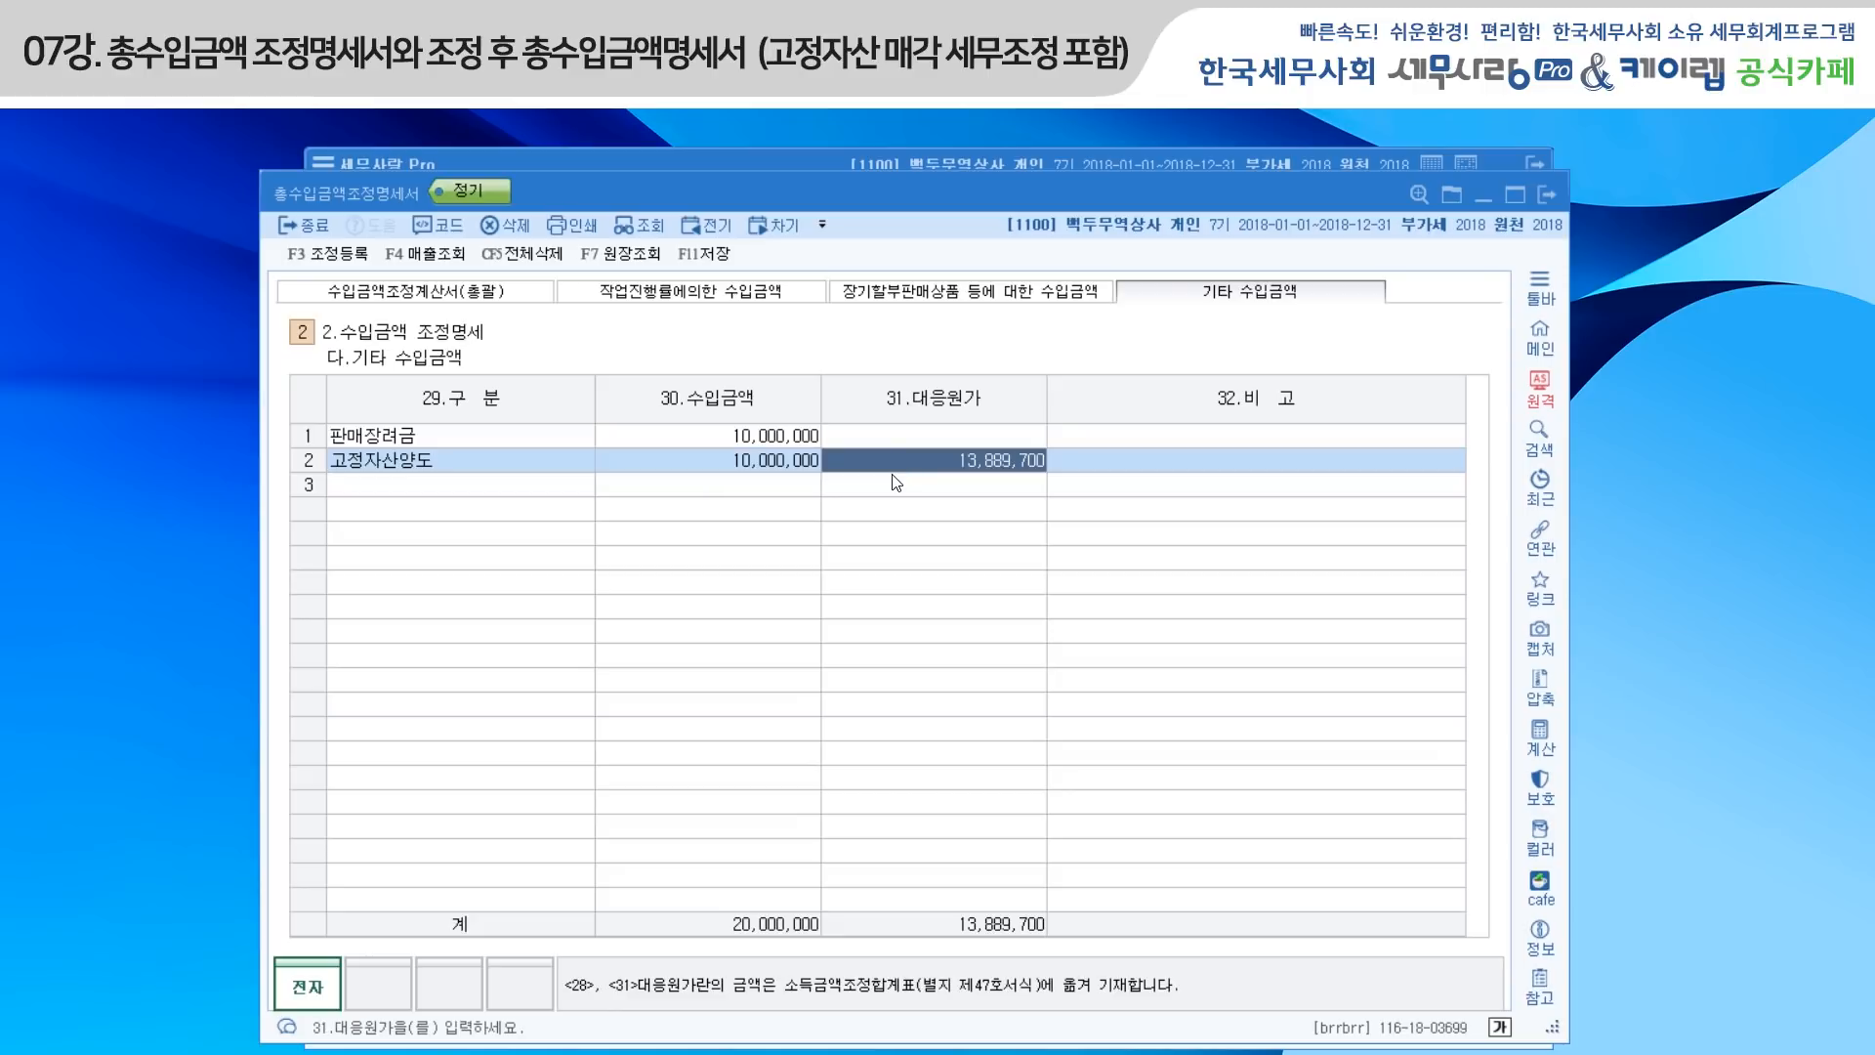
# Return to the 수입금액조정계산서 summary and examine the 가산 amounts for 상품매출 and 제품매출.
pyautogui.click(490, 293)
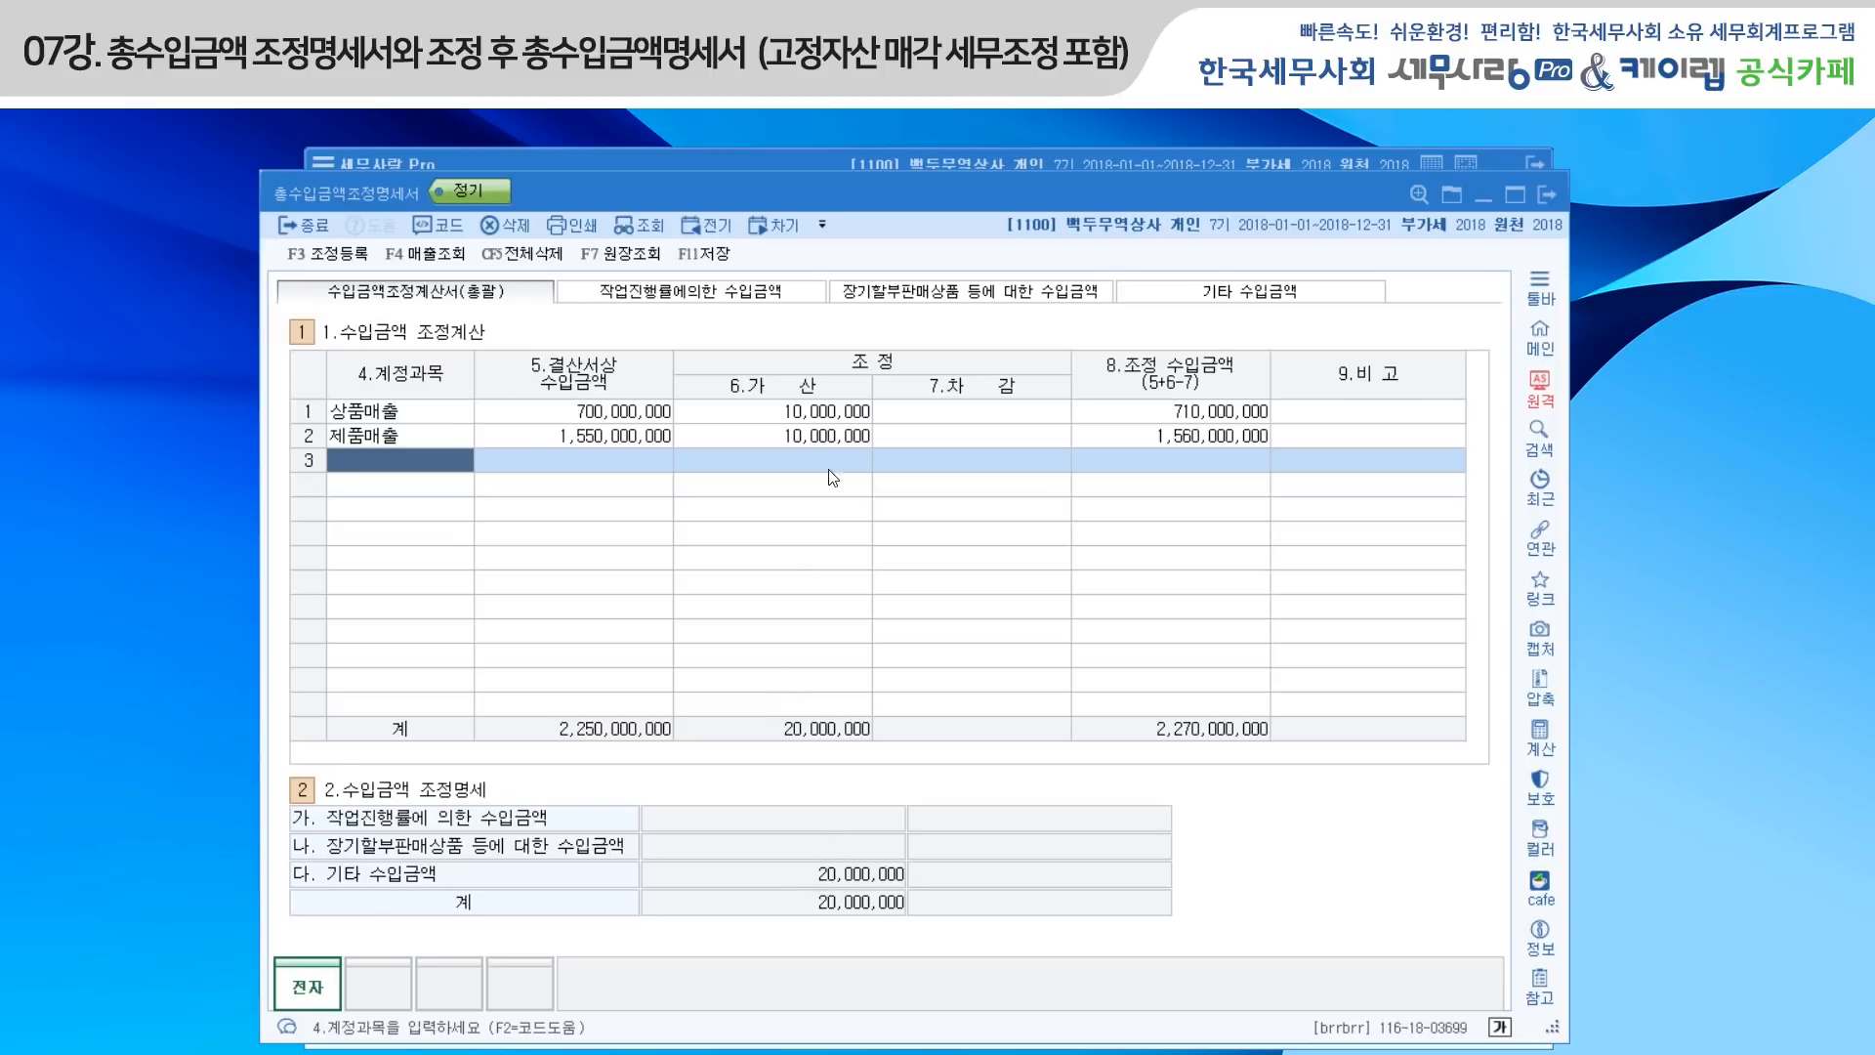
pyautogui.click(832, 415)
pyautogui.click(821, 436)
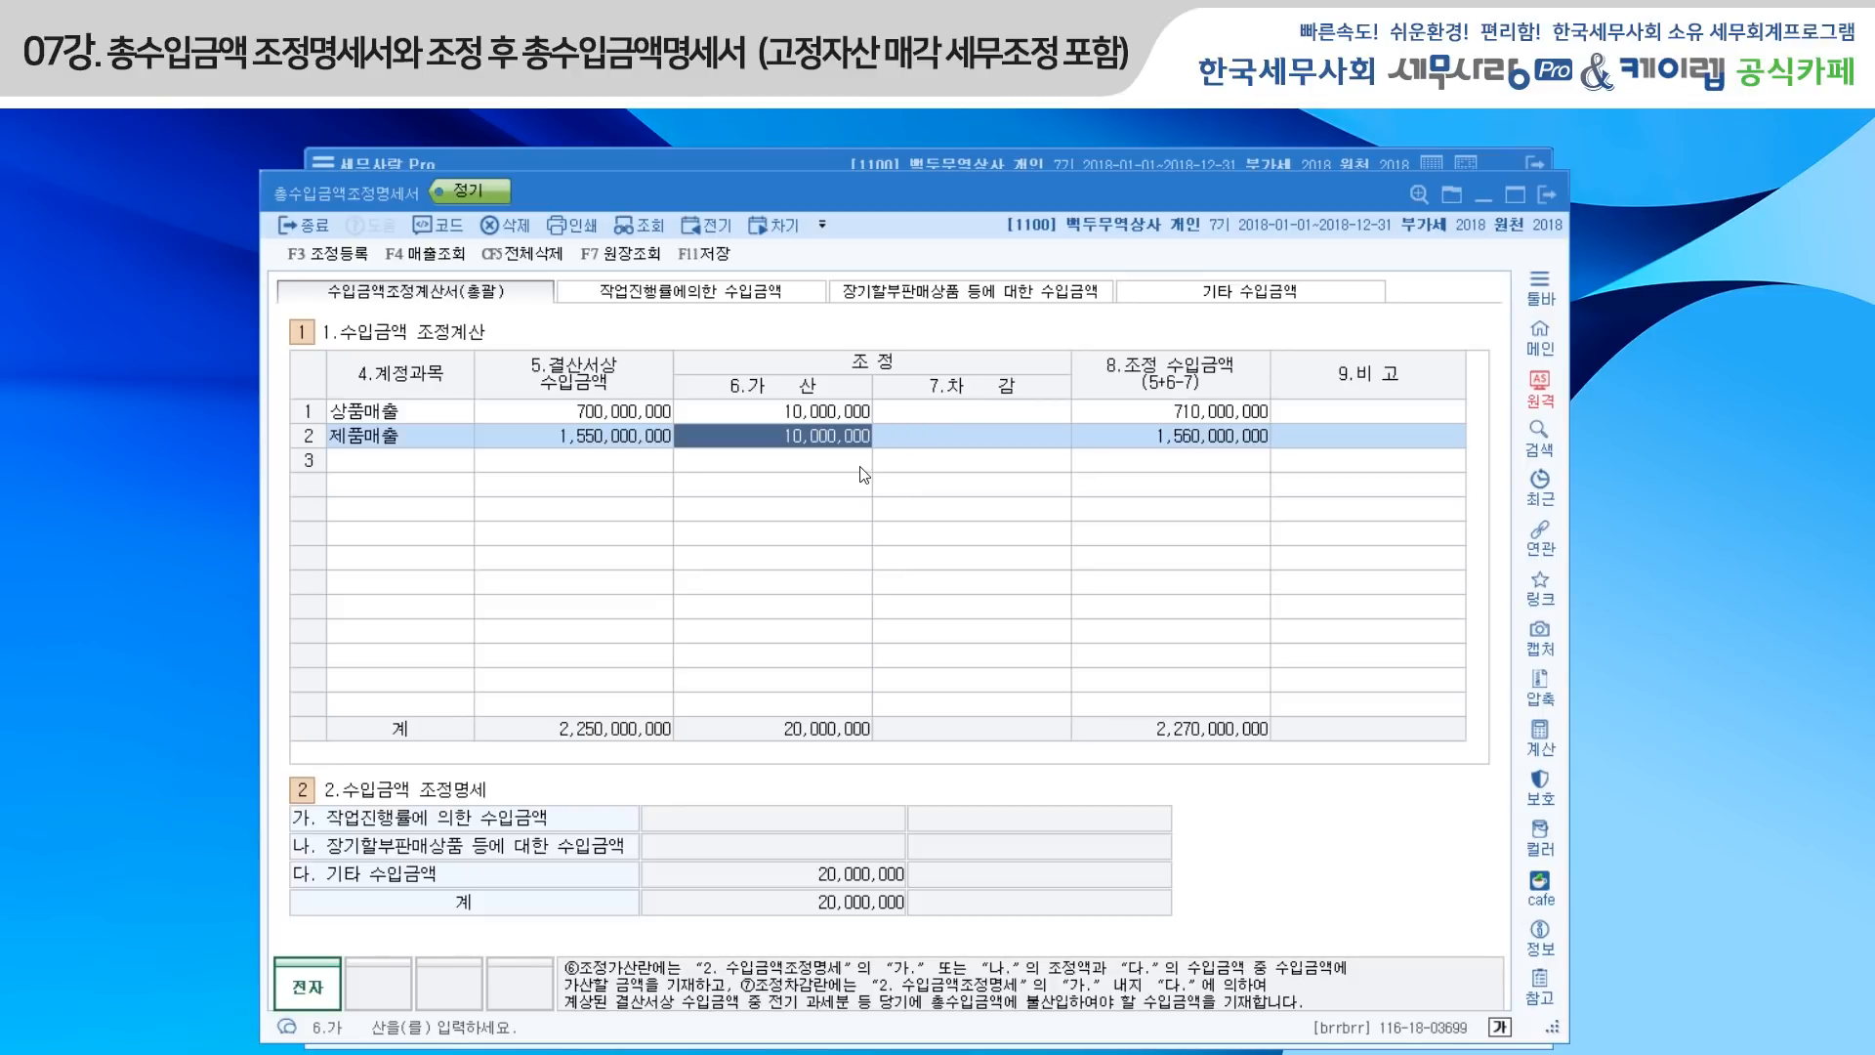
# Review the 조정등록 entries for 양도고정자산장부가액, 판매장려금 and 고정자산양도가액, including the 소득처분 options of the last one.
pyautogui.click(337, 256)
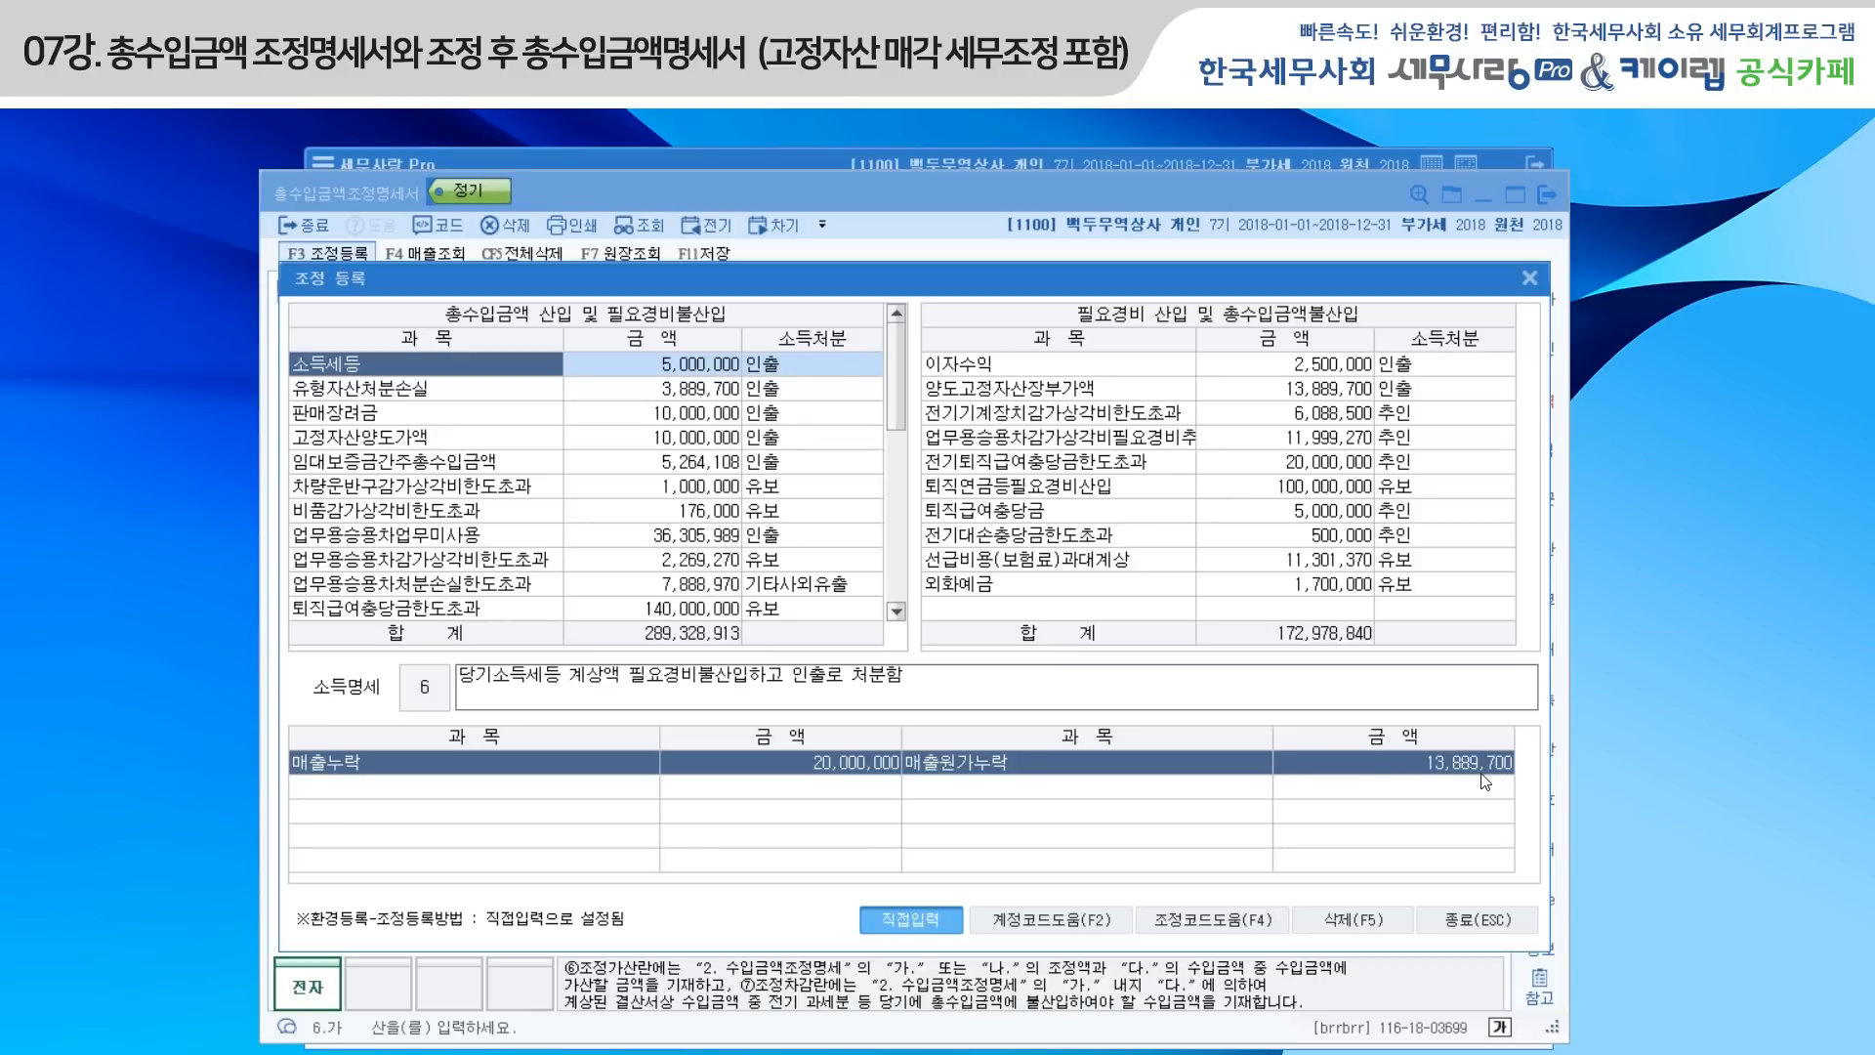
pyautogui.click(1101, 394)
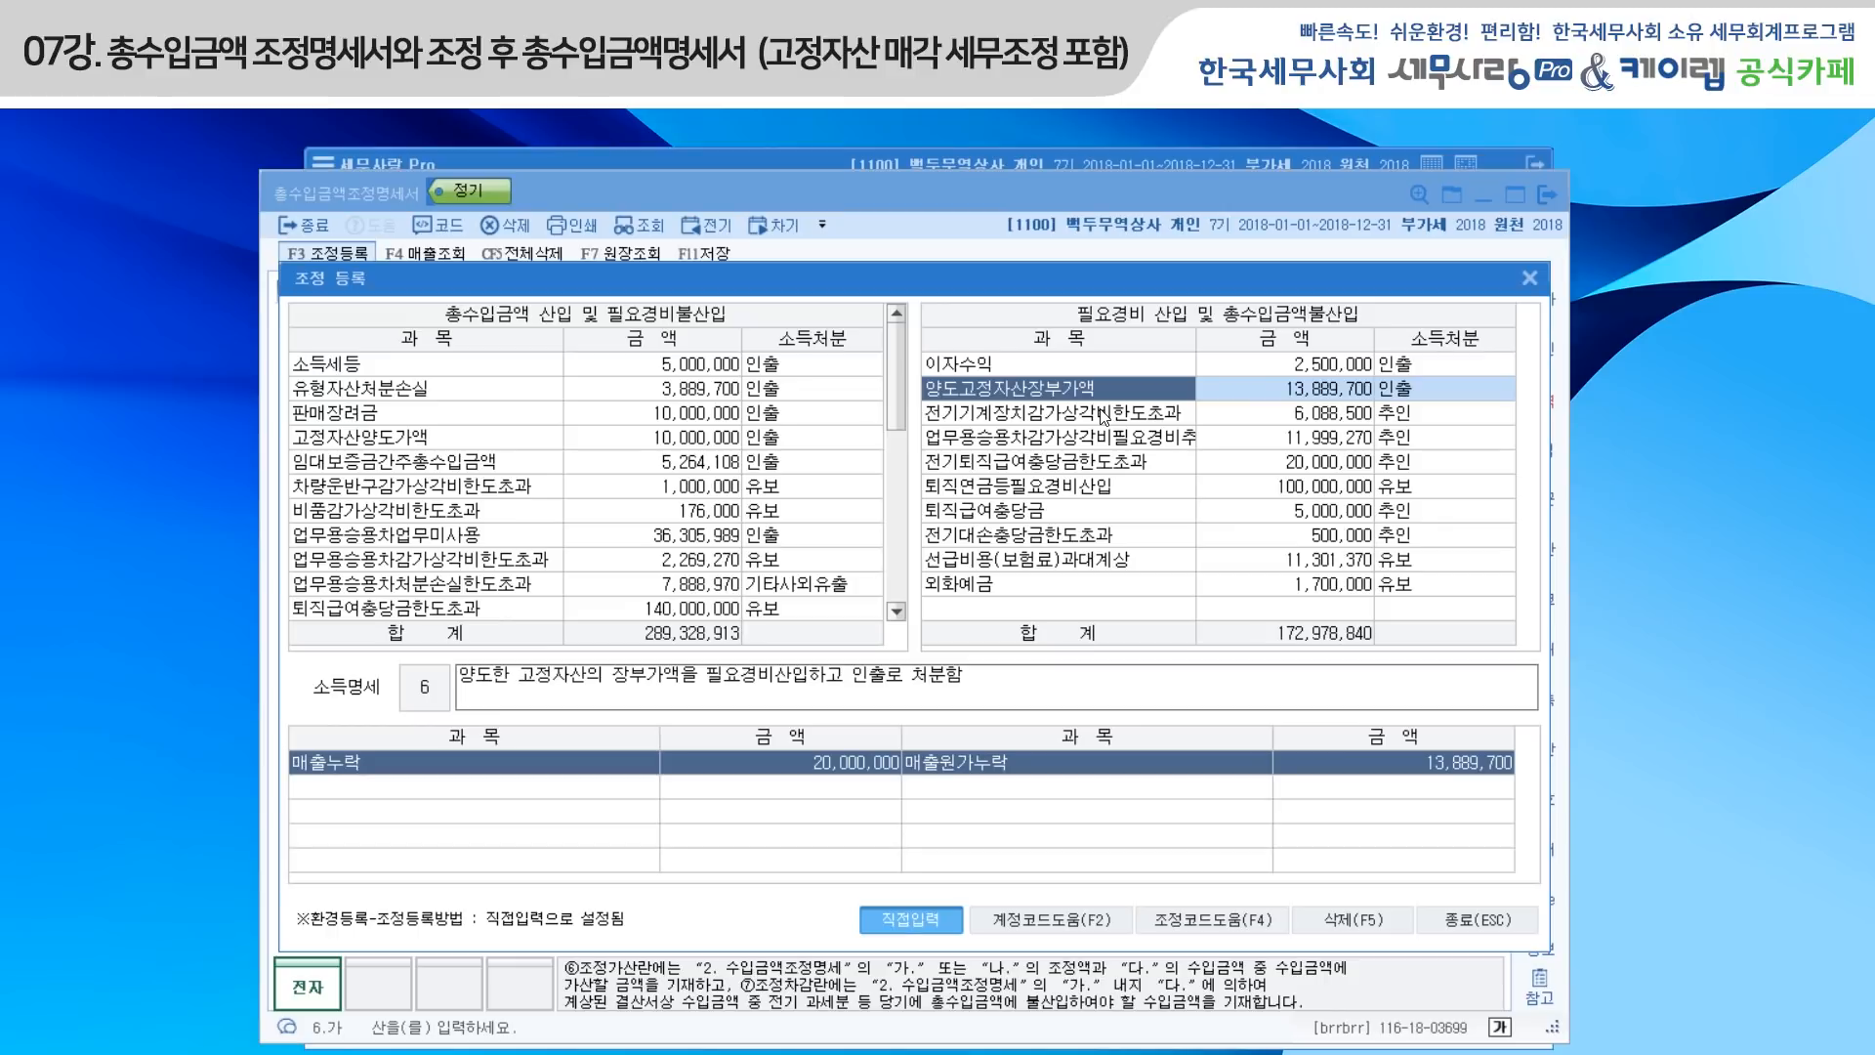
pyautogui.click(395, 418)
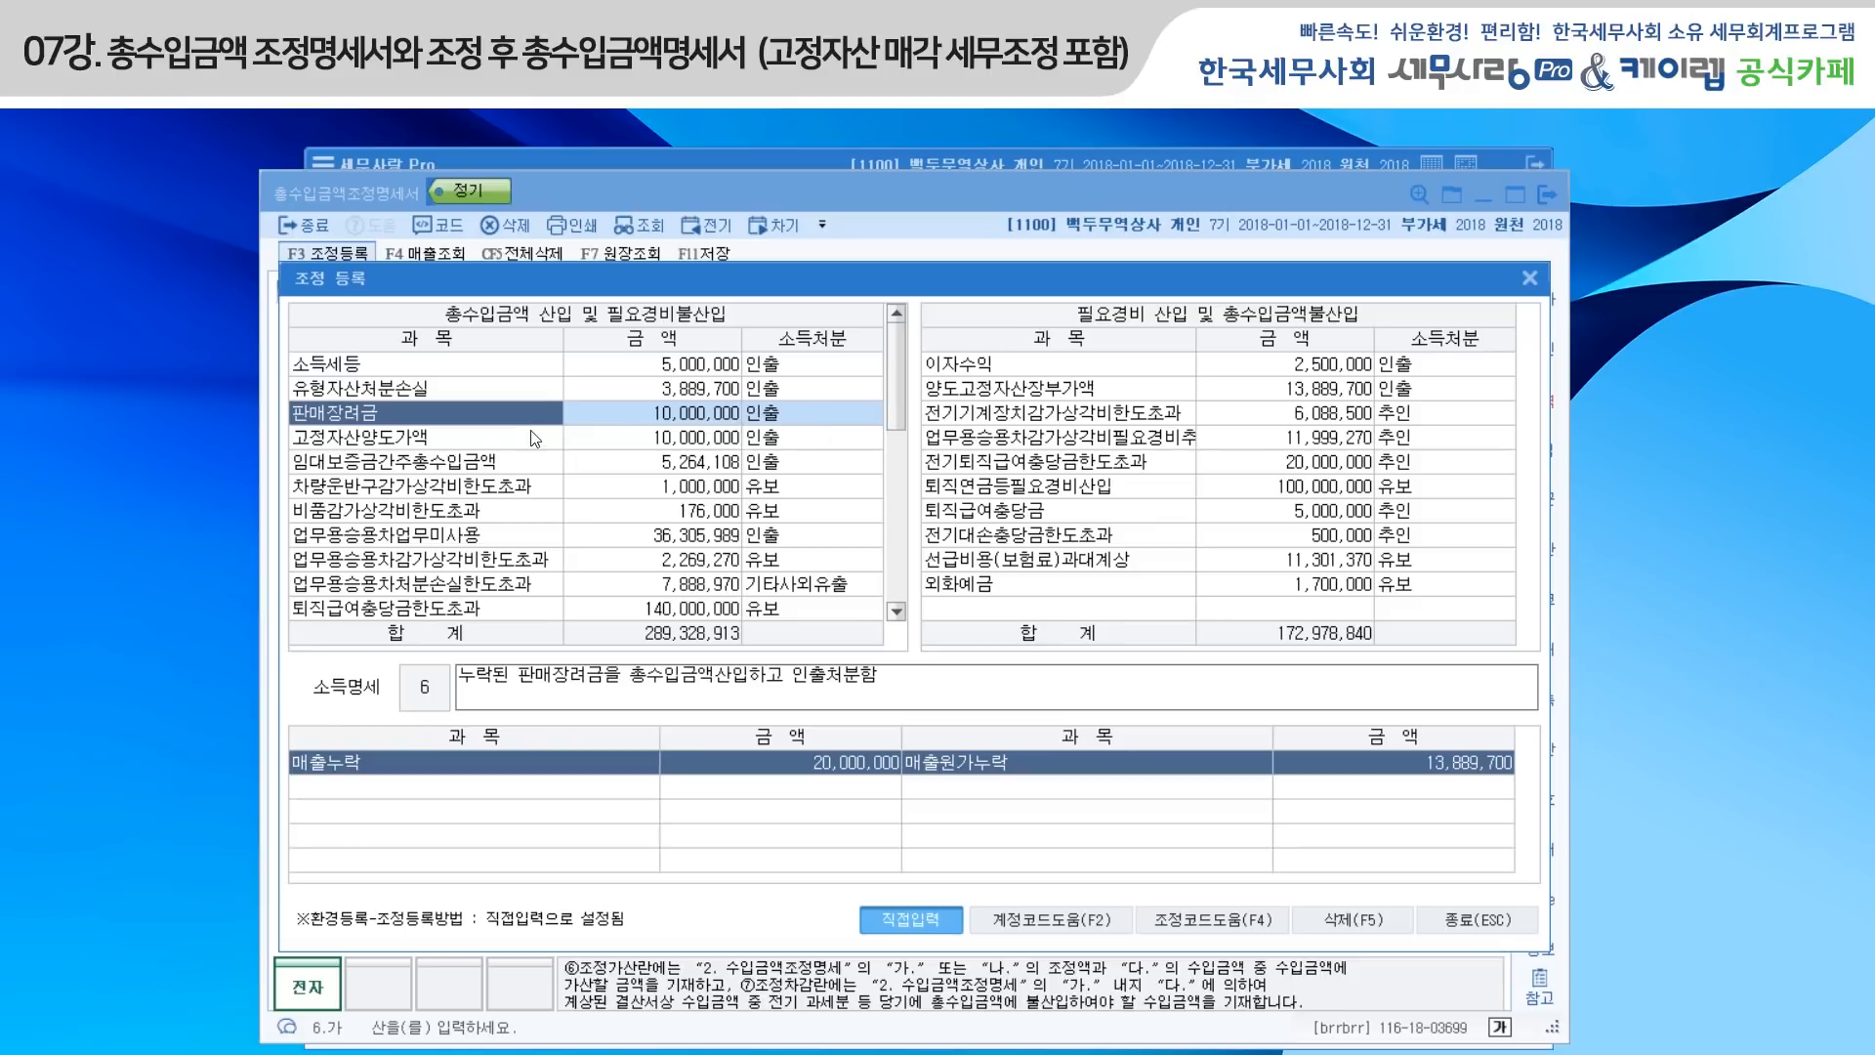
pyautogui.click(482, 447)
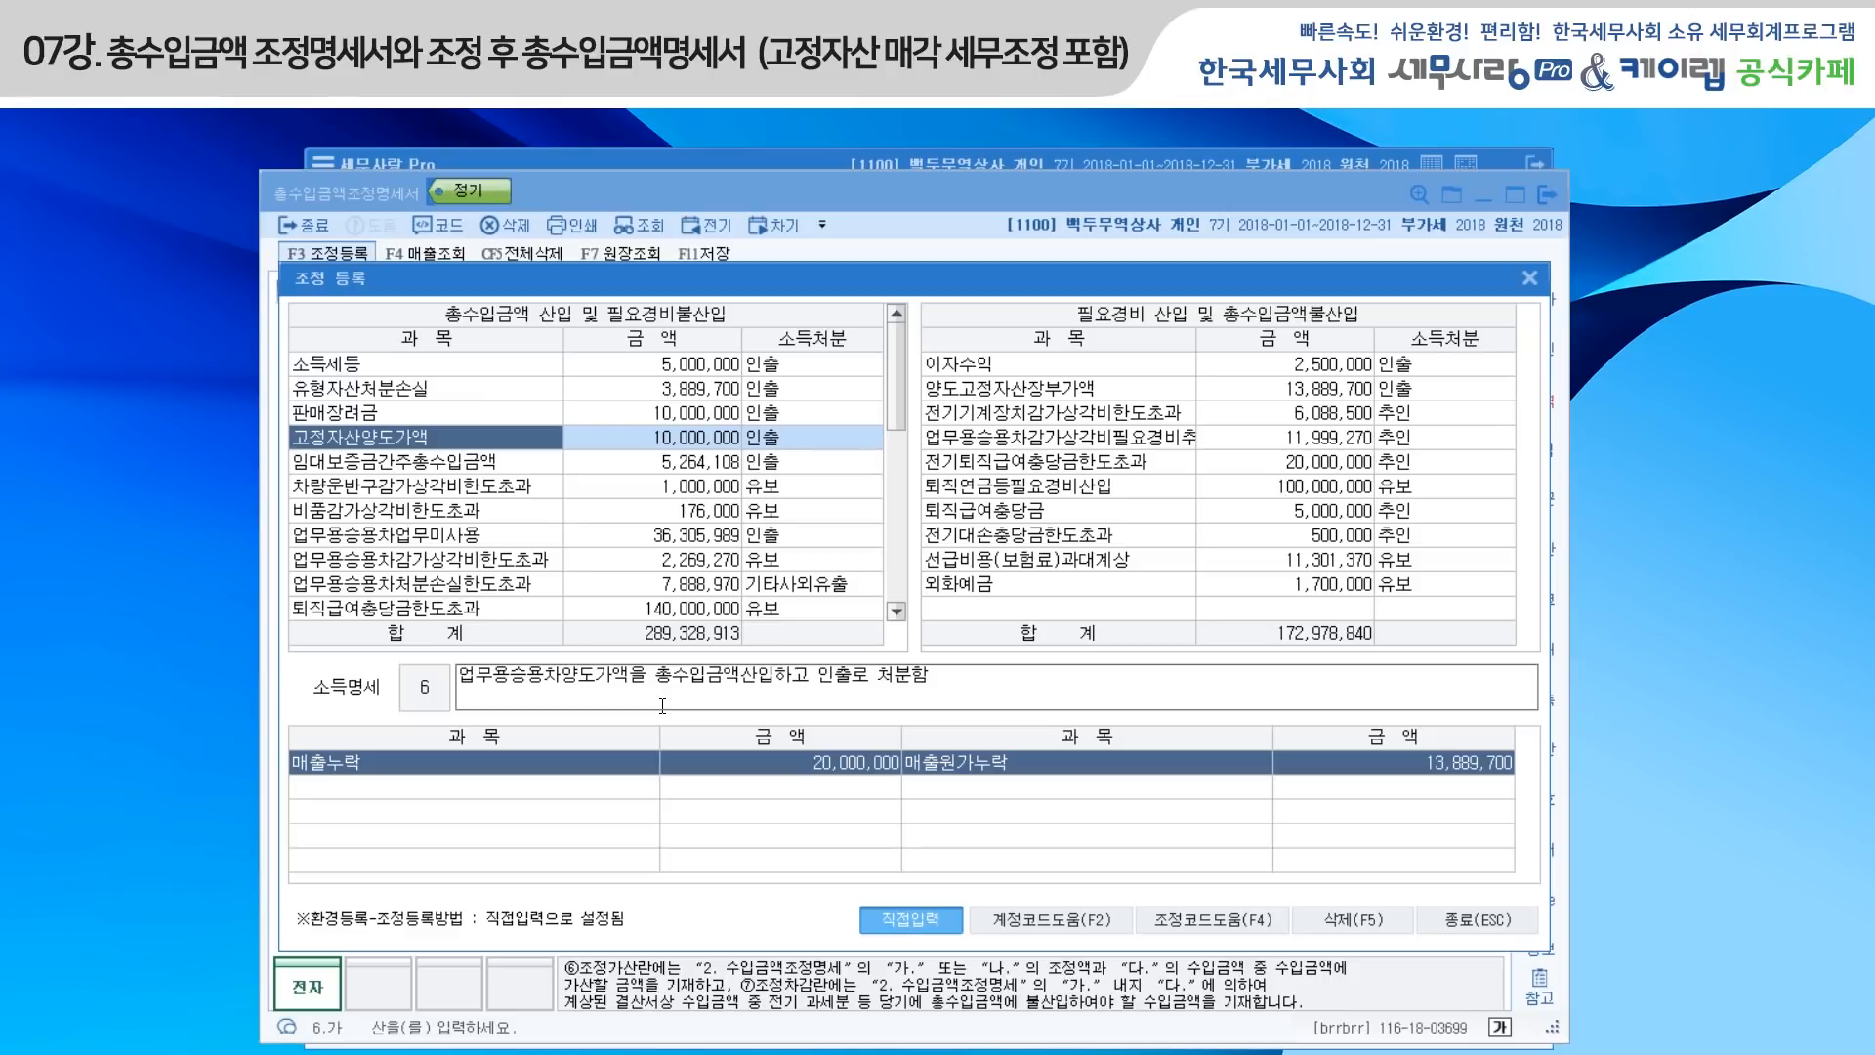
pyautogui.click(796, 444)
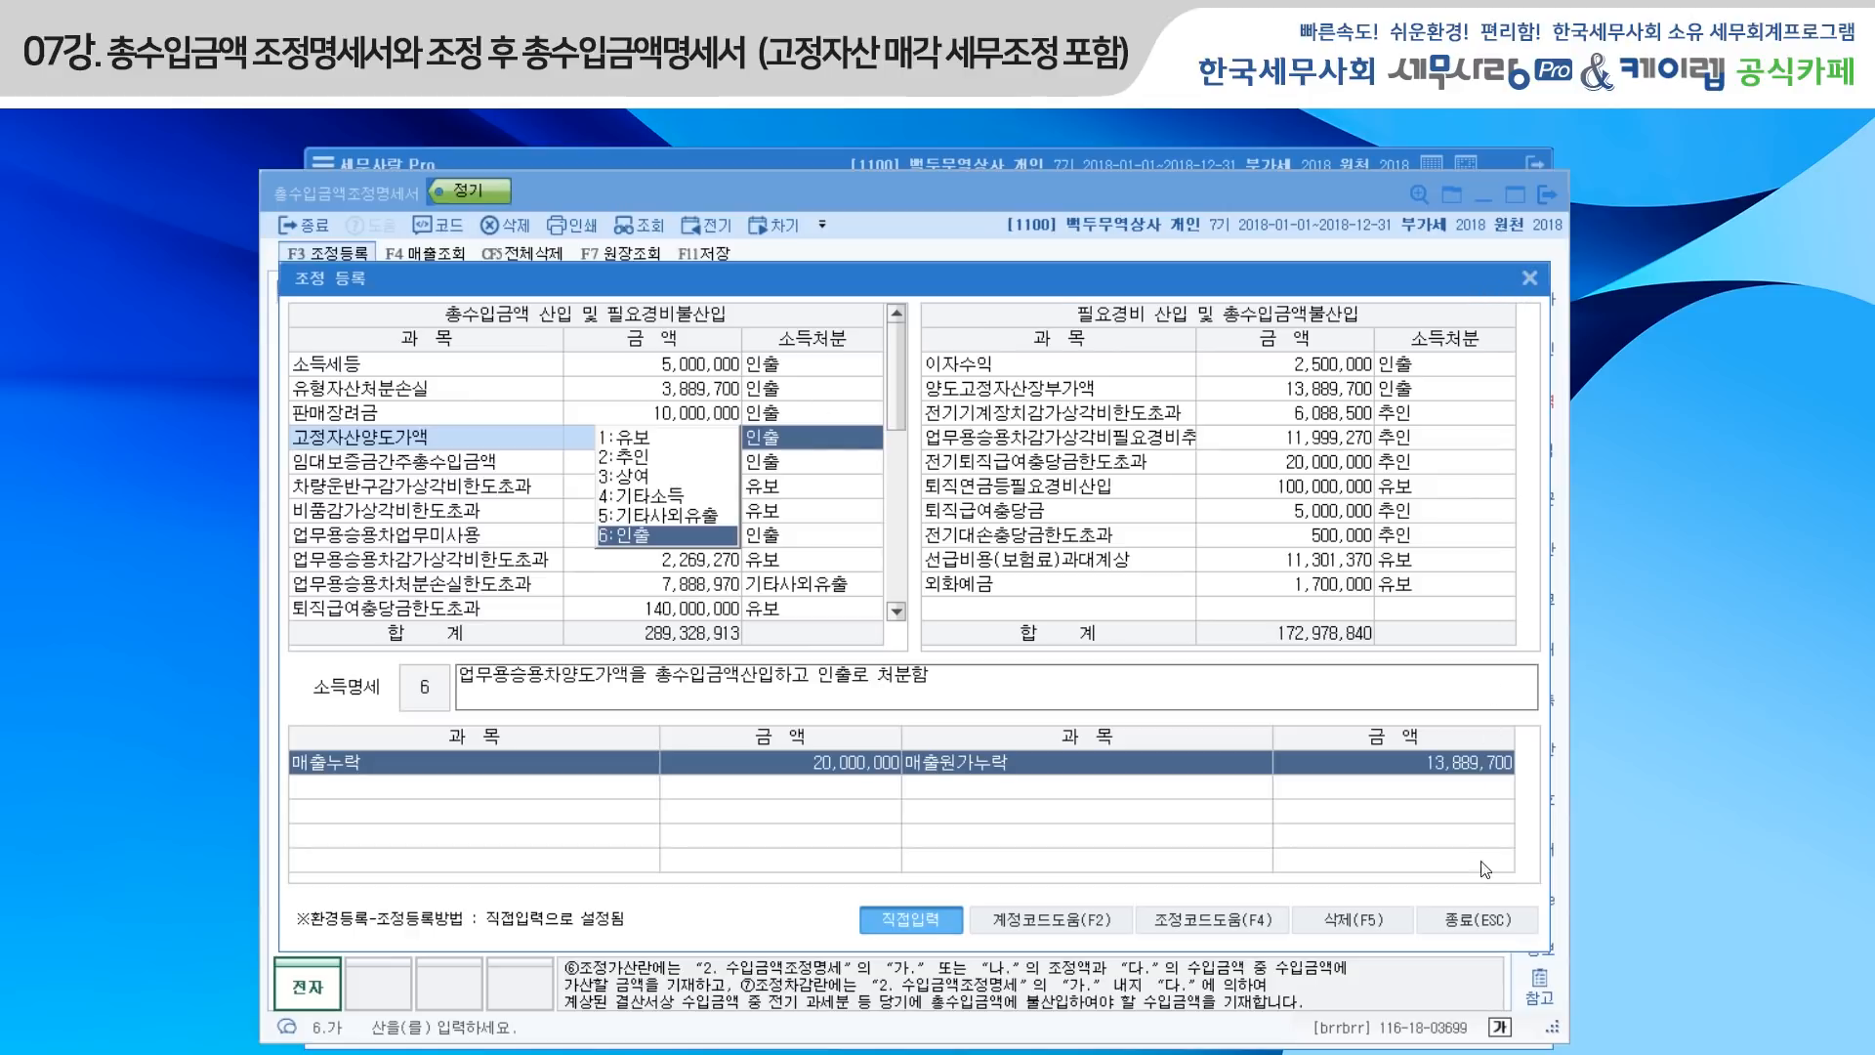
pyautogui.click(1468, 918)
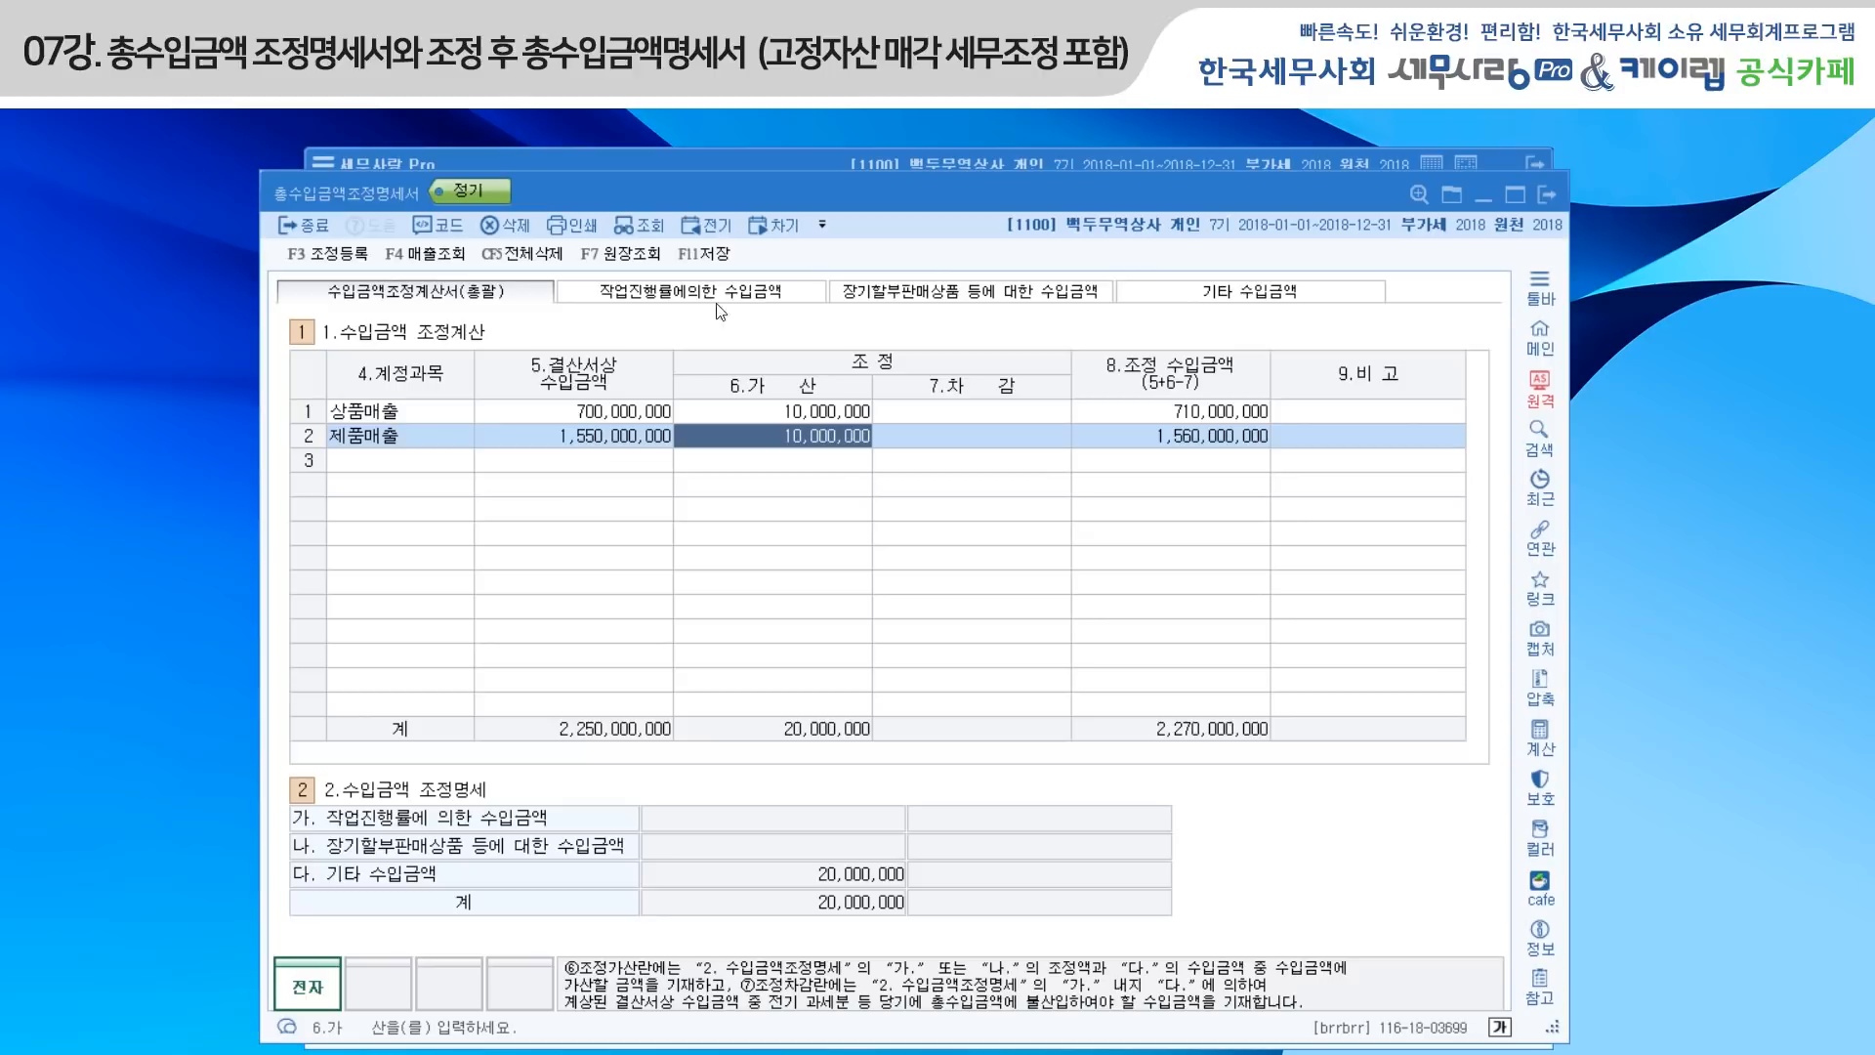
# Close the 총수입금액조정명세서 and open the 조정후총수입금액명세서.
pyautogui.click(1550, 195)
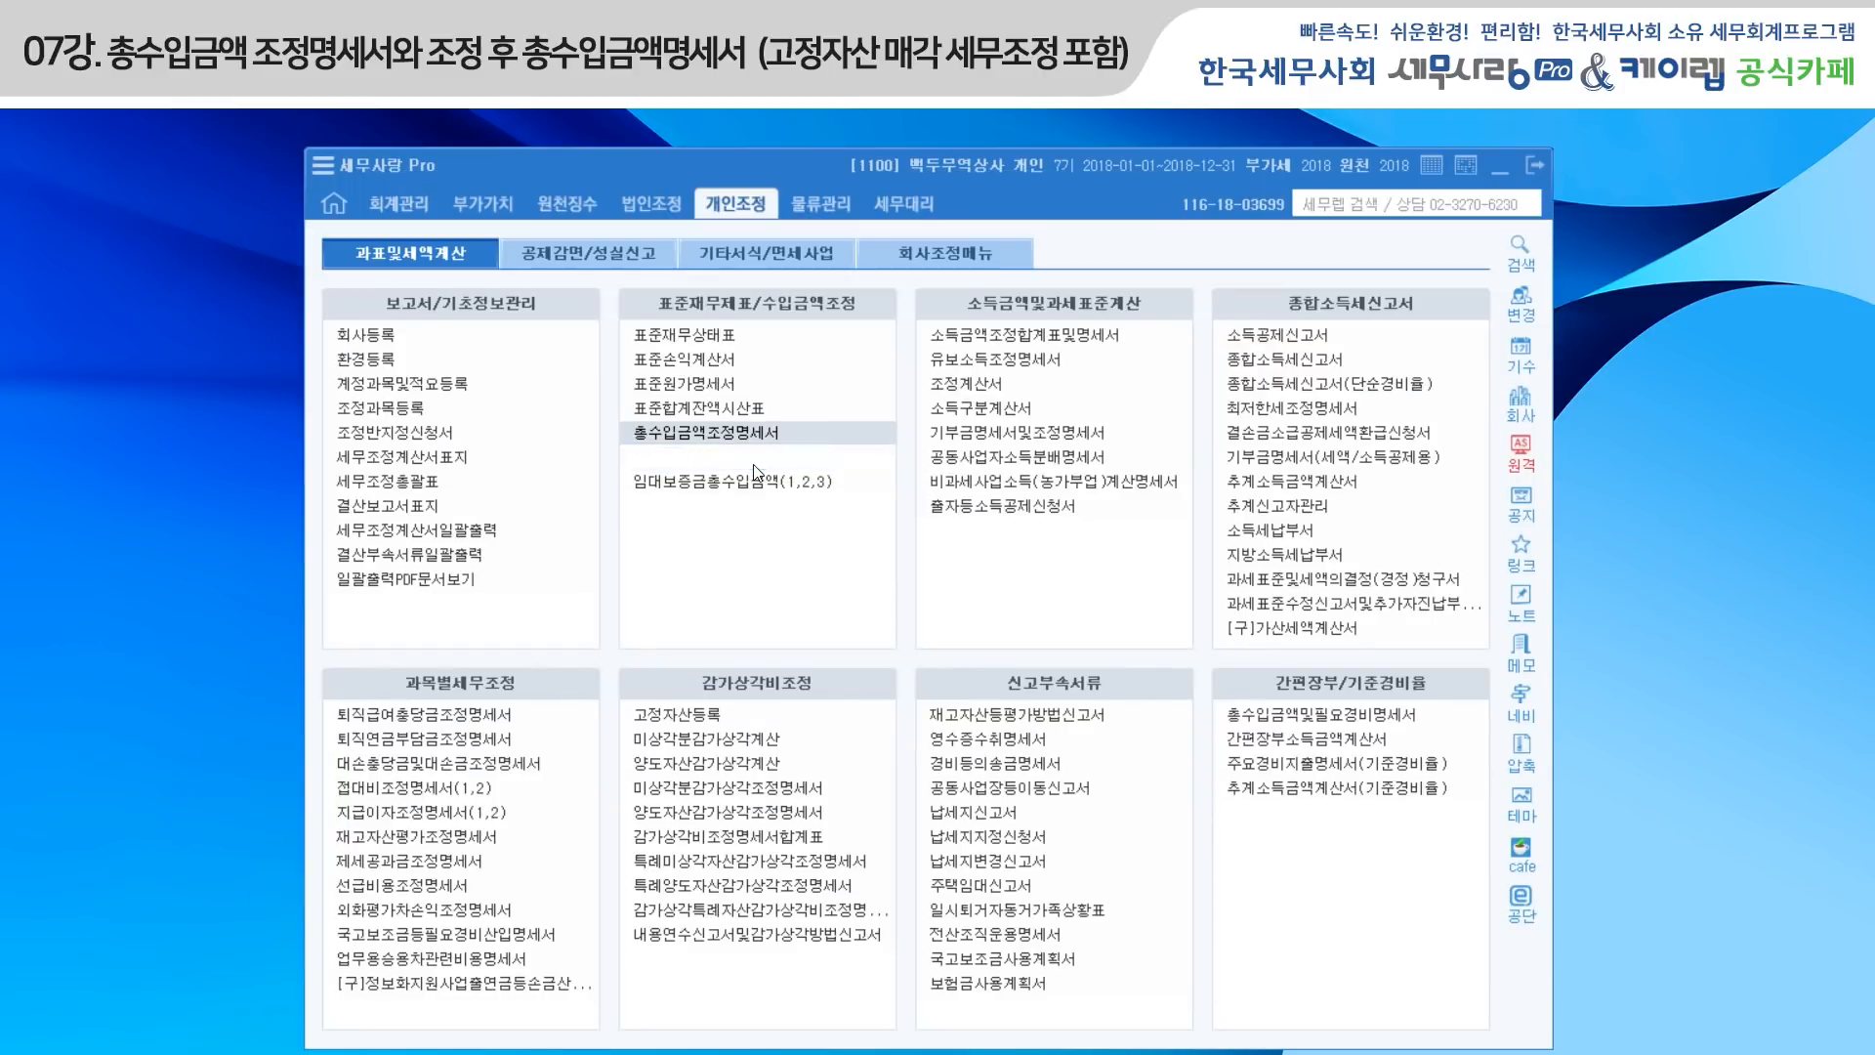
pyautogui.click(753, 464)
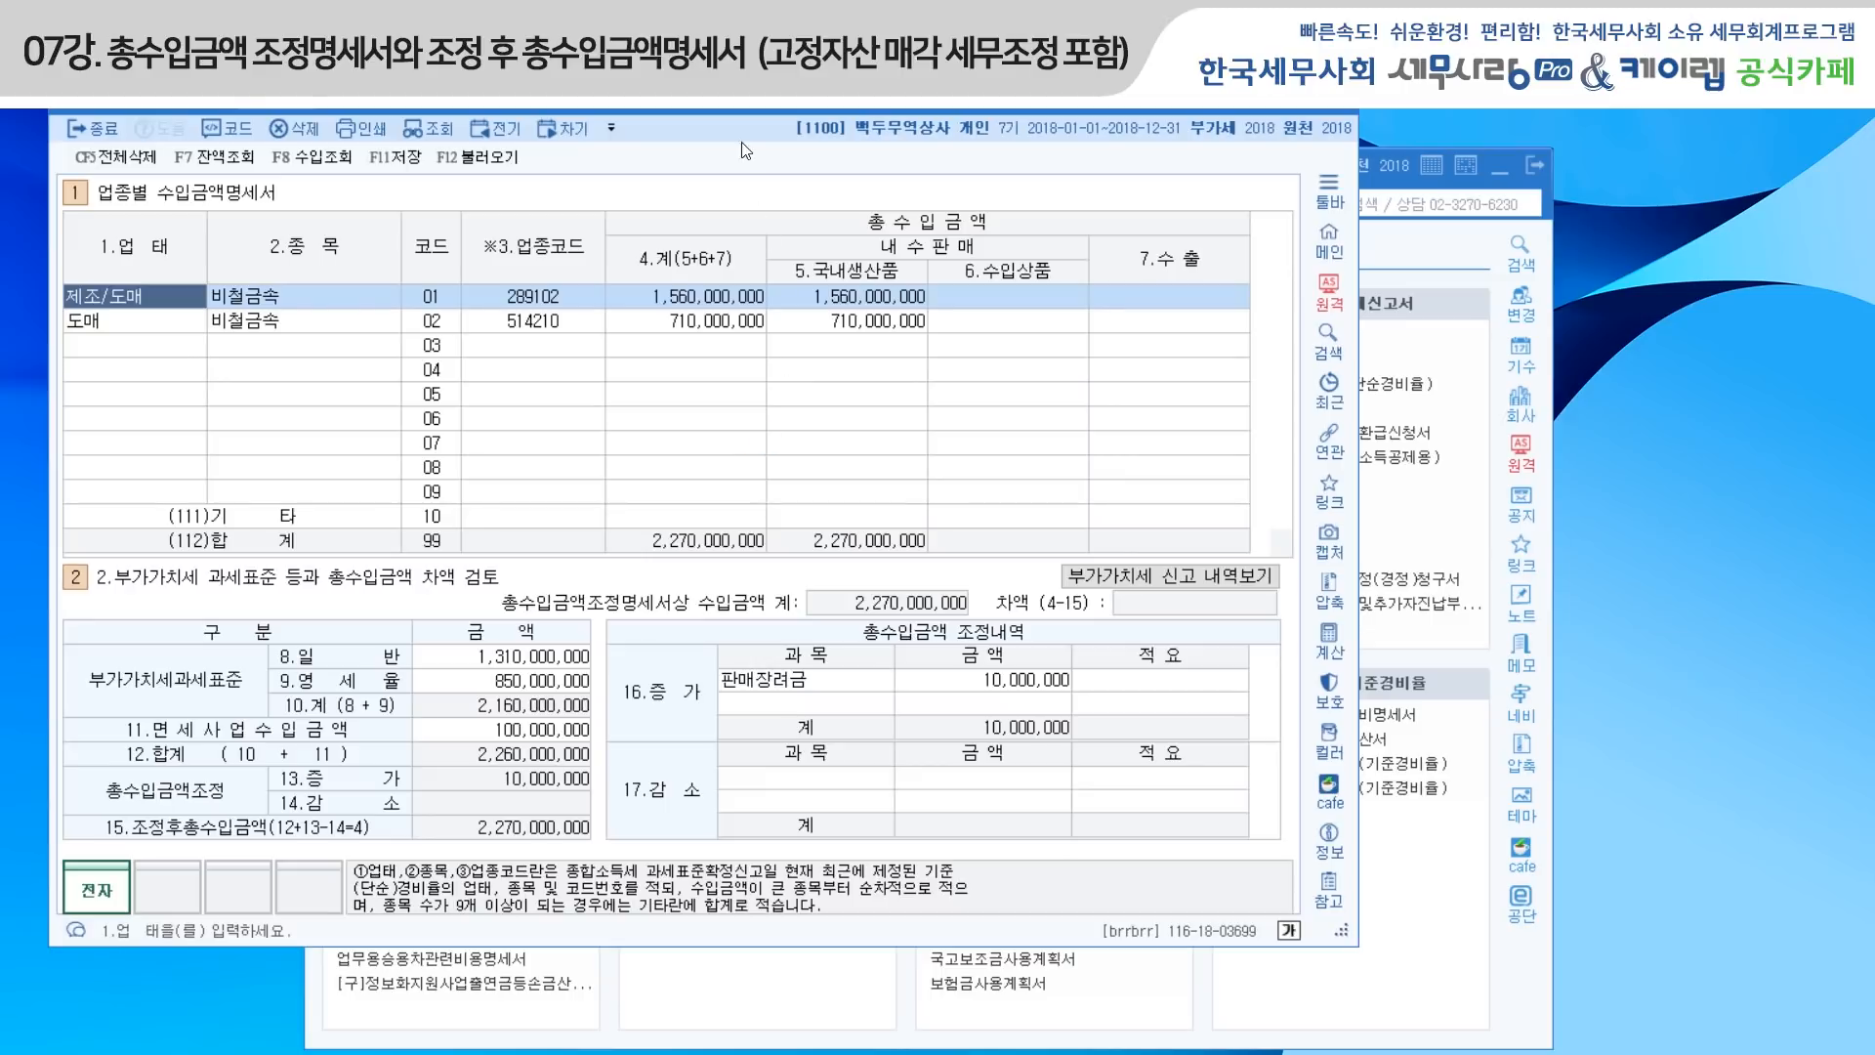
pyautogui.moveTo(742, 110); pyautogui.dragTo(989, 205)
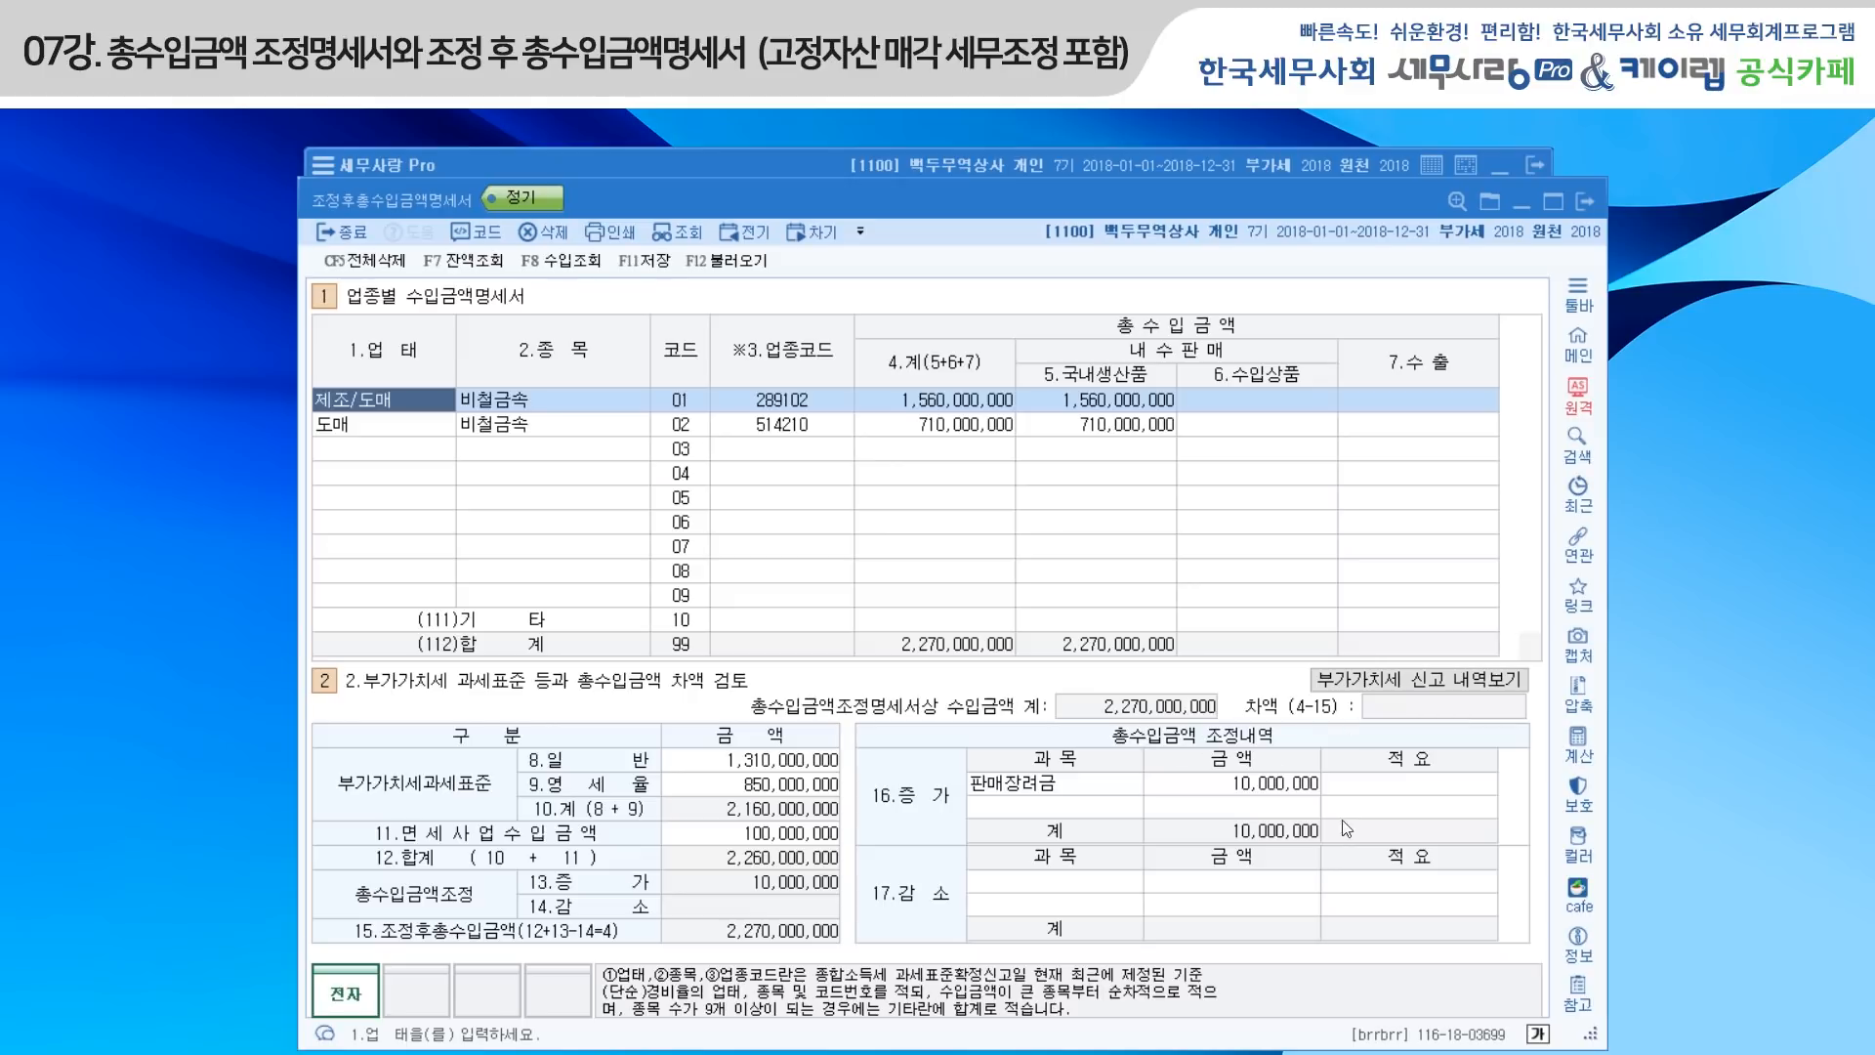
# Apply the 부가가치세 신고내역 for both 2018 periods and check the 판매장려금 amount among the increase items.
pyautogui.click(1368, 686)
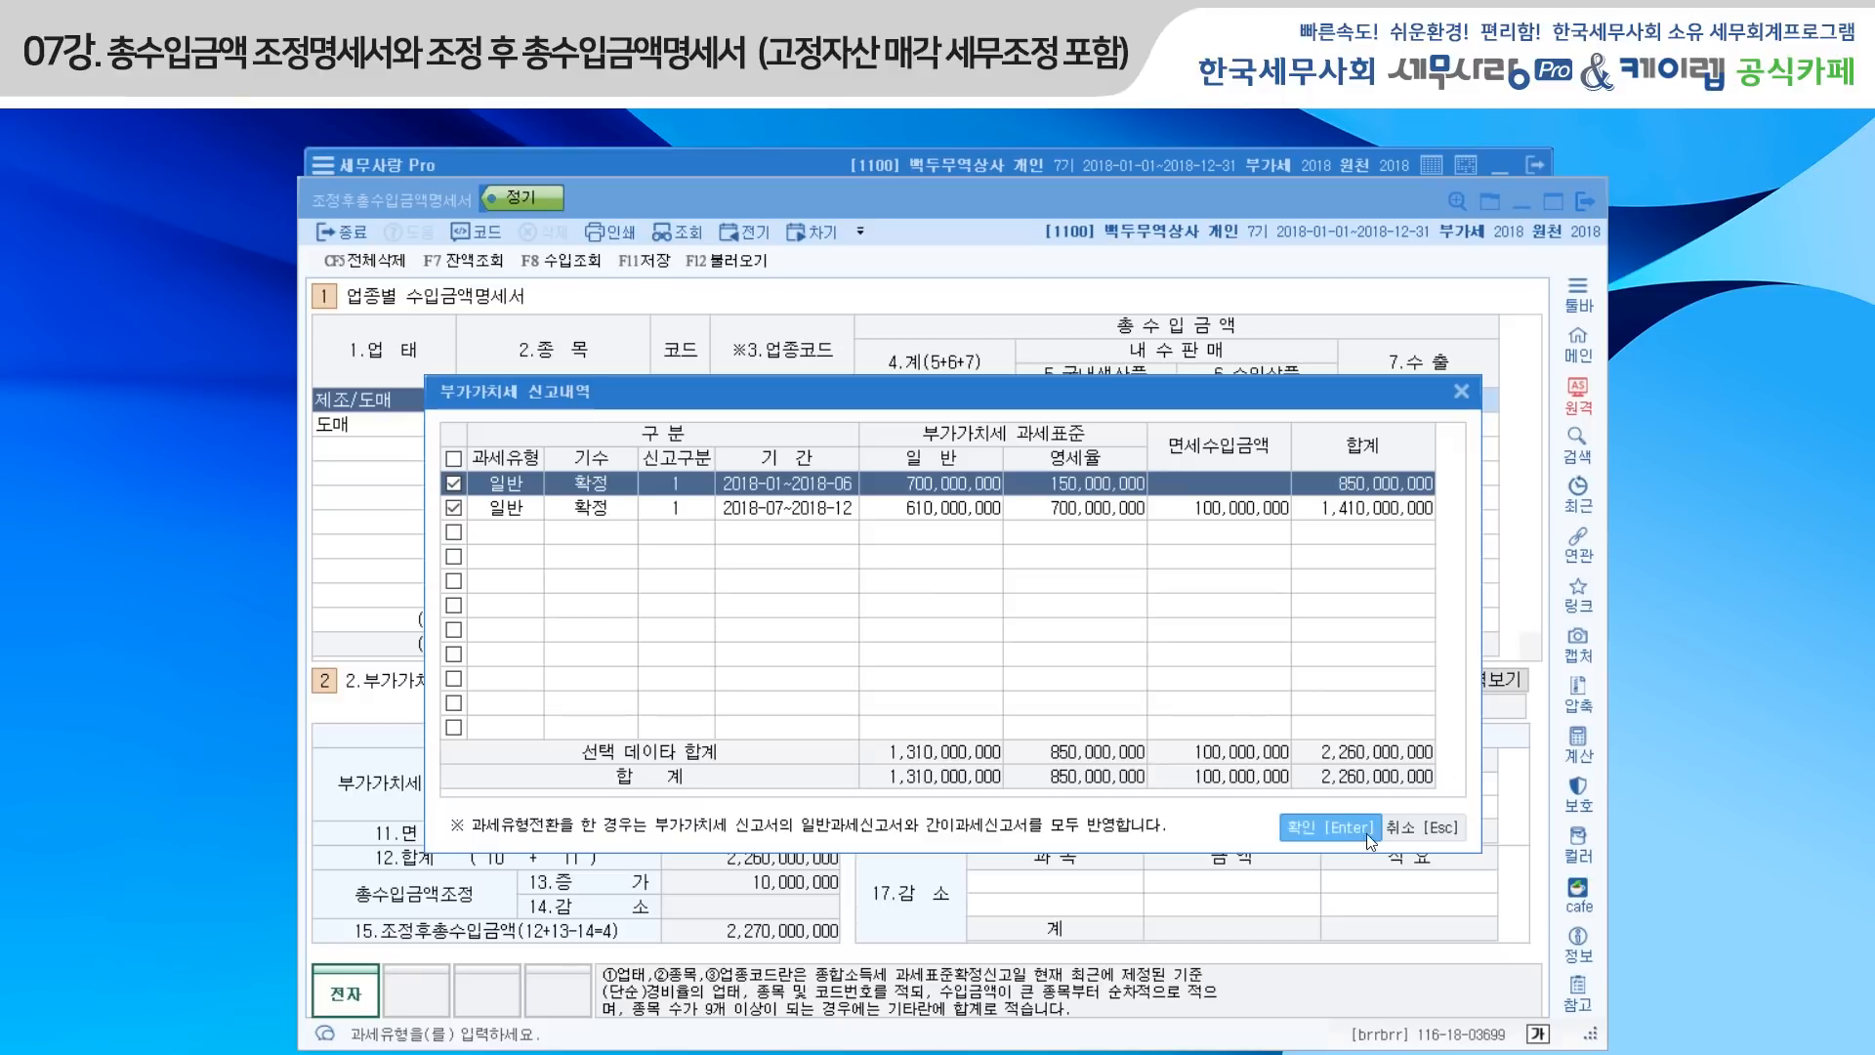
pyautogui.click(1304, 824)
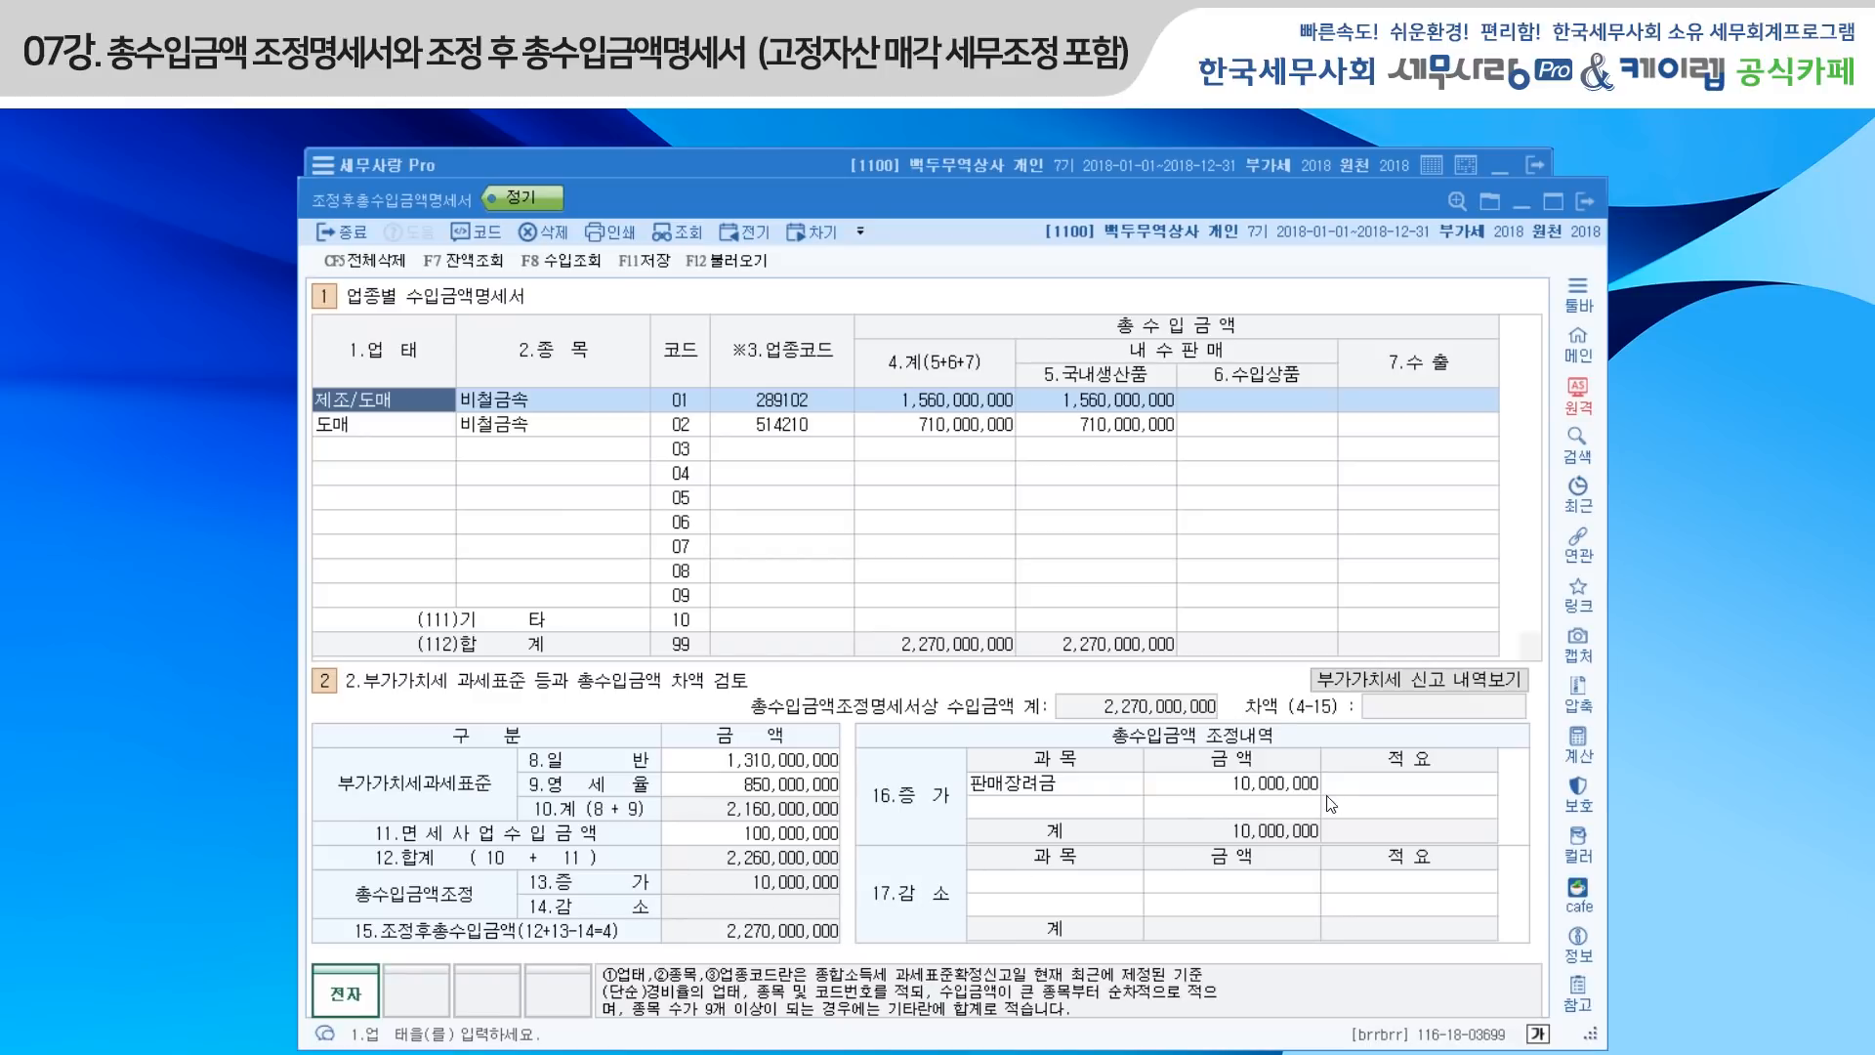
pyautogui.click(1223, 793)
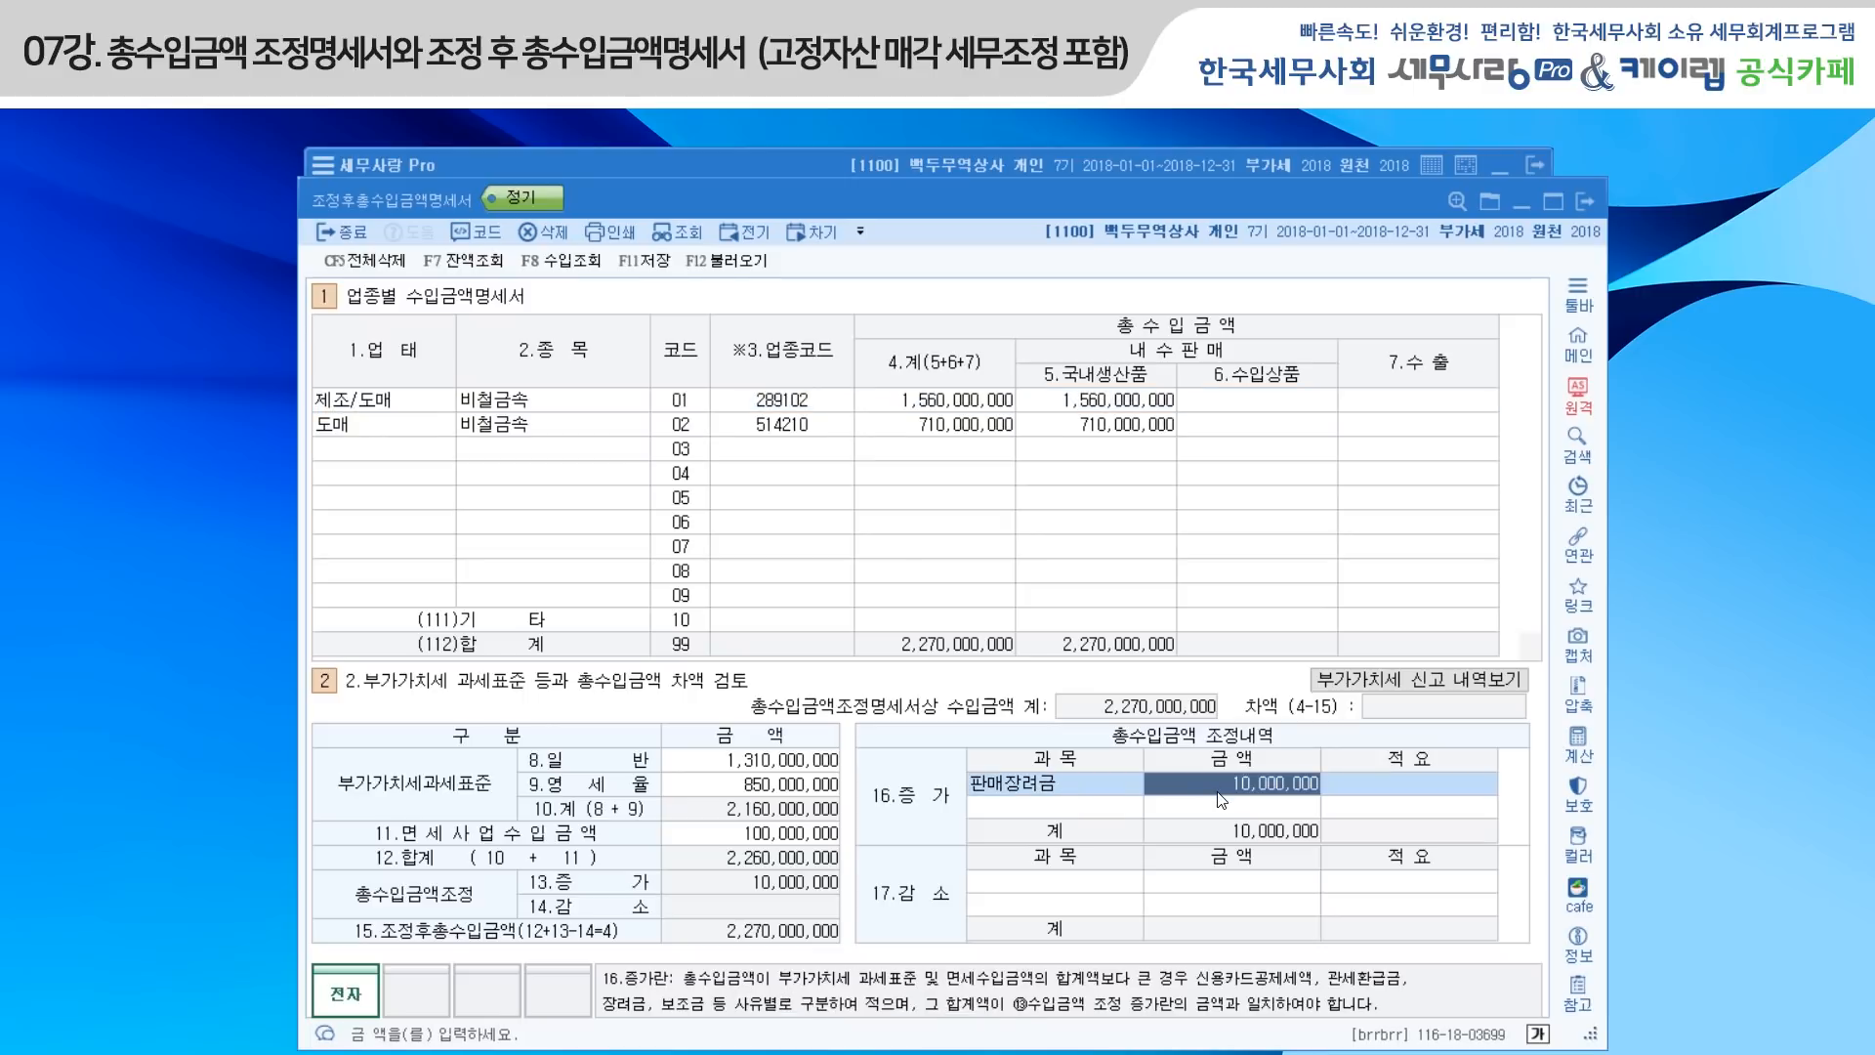